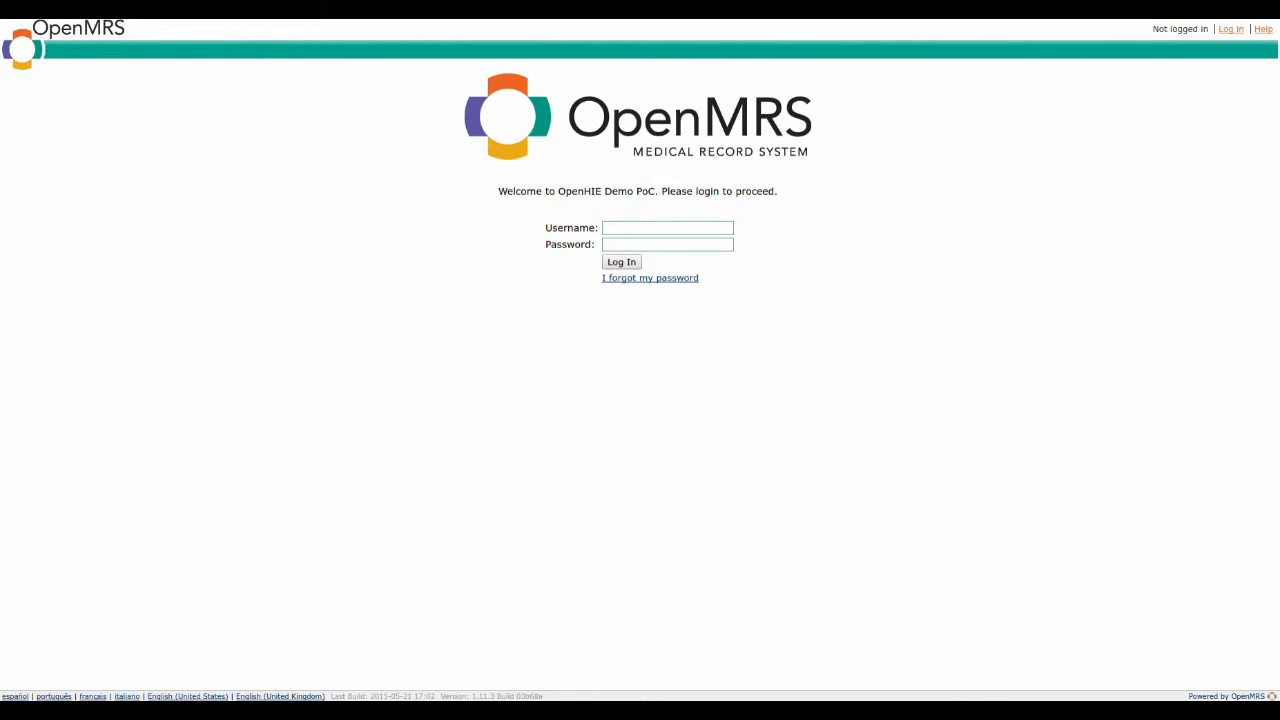
Step: Log in to the OpenHIE demo with the clinician's username and account password
{"action": "left_click", "coordinate": [620, 226]}
{"action": "type", "text": "lucy"}
{"action": "key", "text": "Tab"}
{"action": "type", "text": "Lucy12345"}
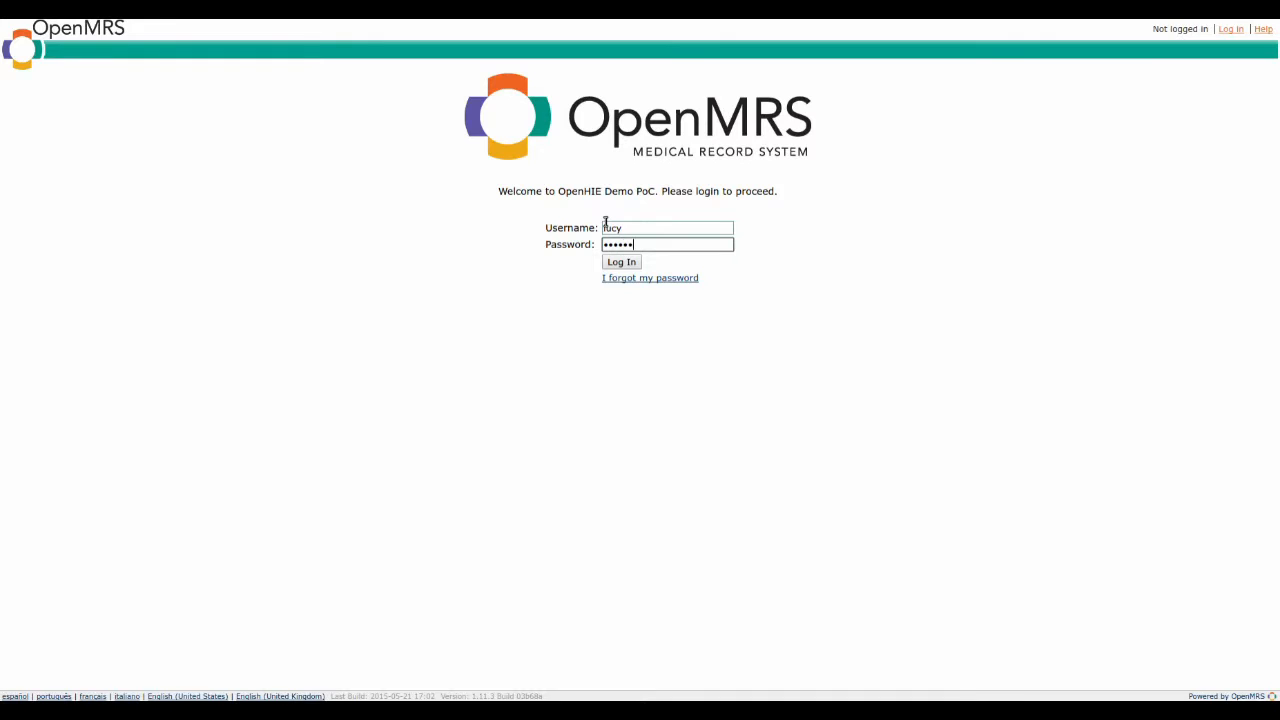
{"action": "key", "text": "Return"}
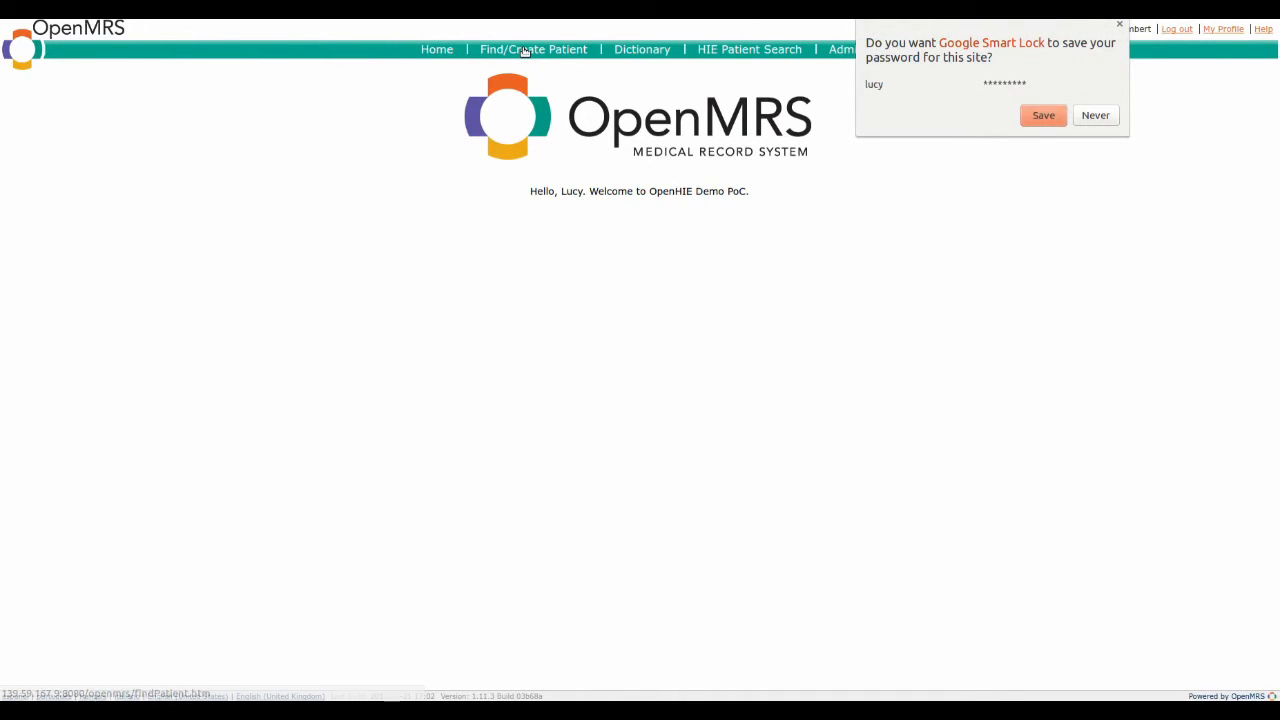
Step: Search the local patient records for the patient's given name, and clear the search
{"action": "left_click", "coordinate": [524, 51]}
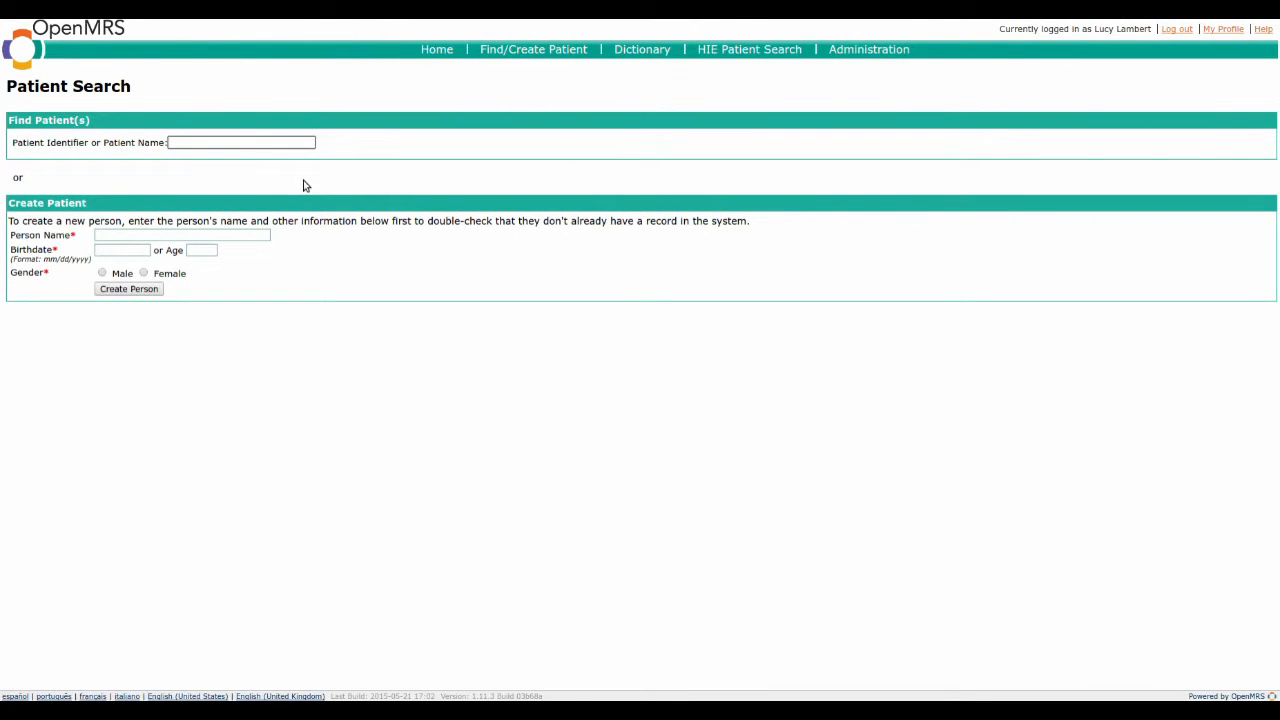
{"action": "type", "text": "davina"}
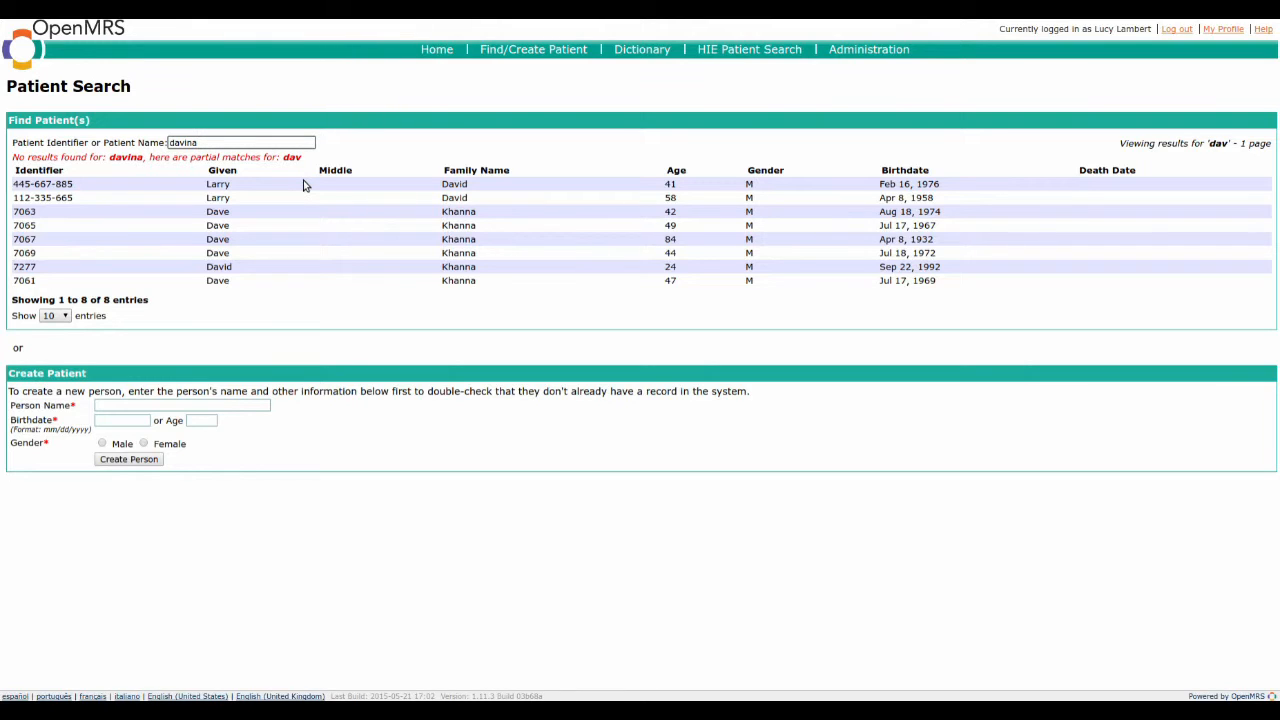
{"action": "key", "text": "BackSpace"}
{"action": "key", "text": "BackSpace"}
{"action": "key", "text": "BackSpace"}
{"action": "key", "text": "BackSpace"}
{"action": "key", "text": "BackSpace"}
{"action": "key", "text": "BackSpace"}
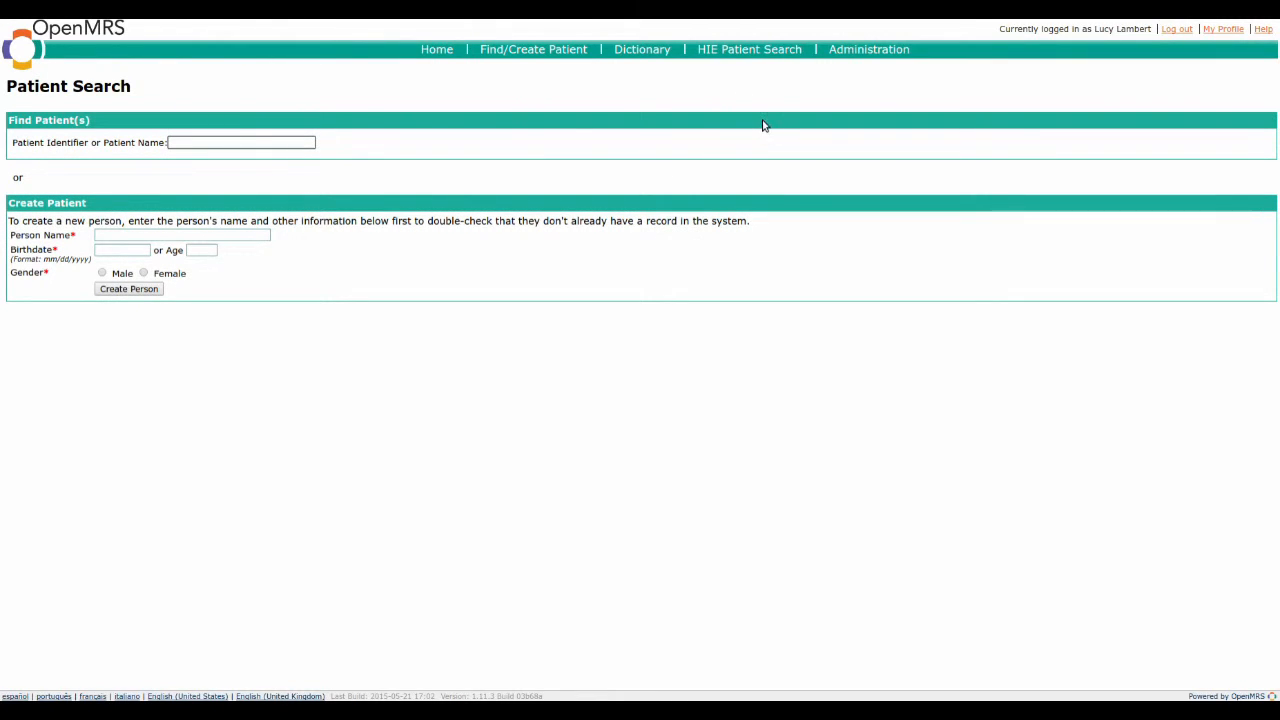
Step: Search the Health Information Exchange by the patient's given name and import the first matching patient into the local system
{"action": "left_click", "coordinate": [740, 52]}
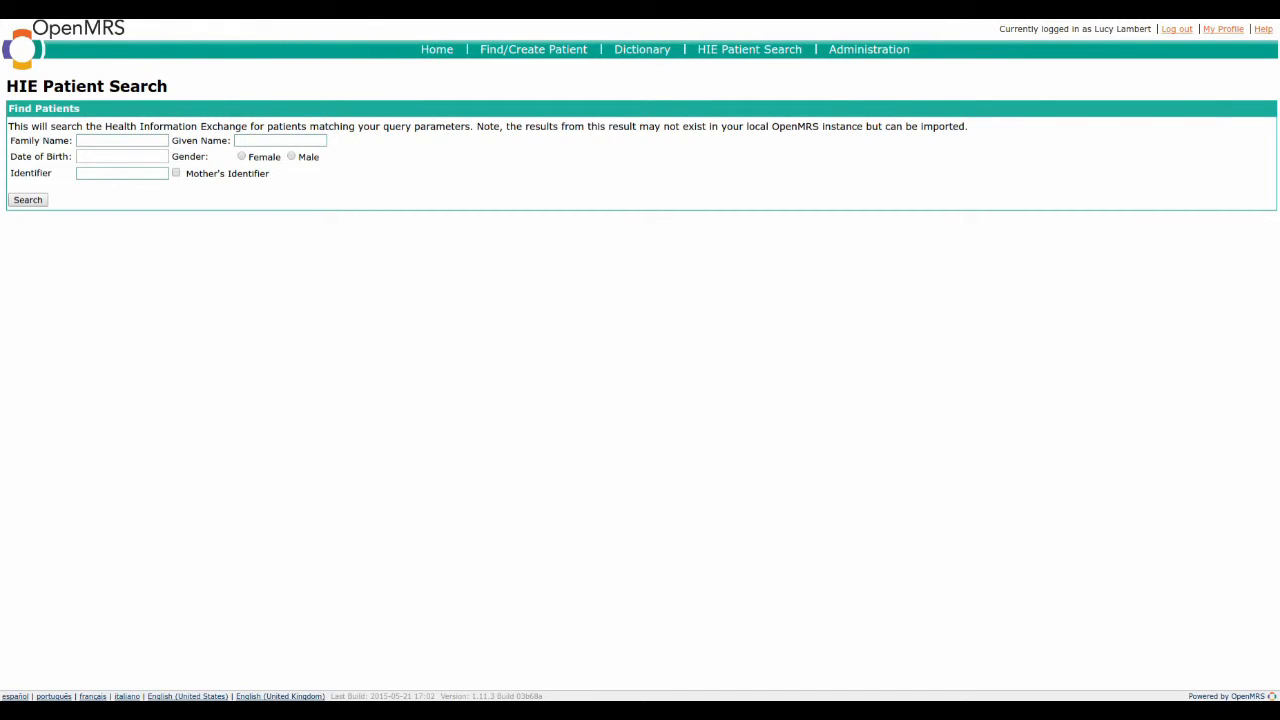
{"action": "left_click", "coordinate": [284, 141]}
{"action": "type", "text": "Davina"}
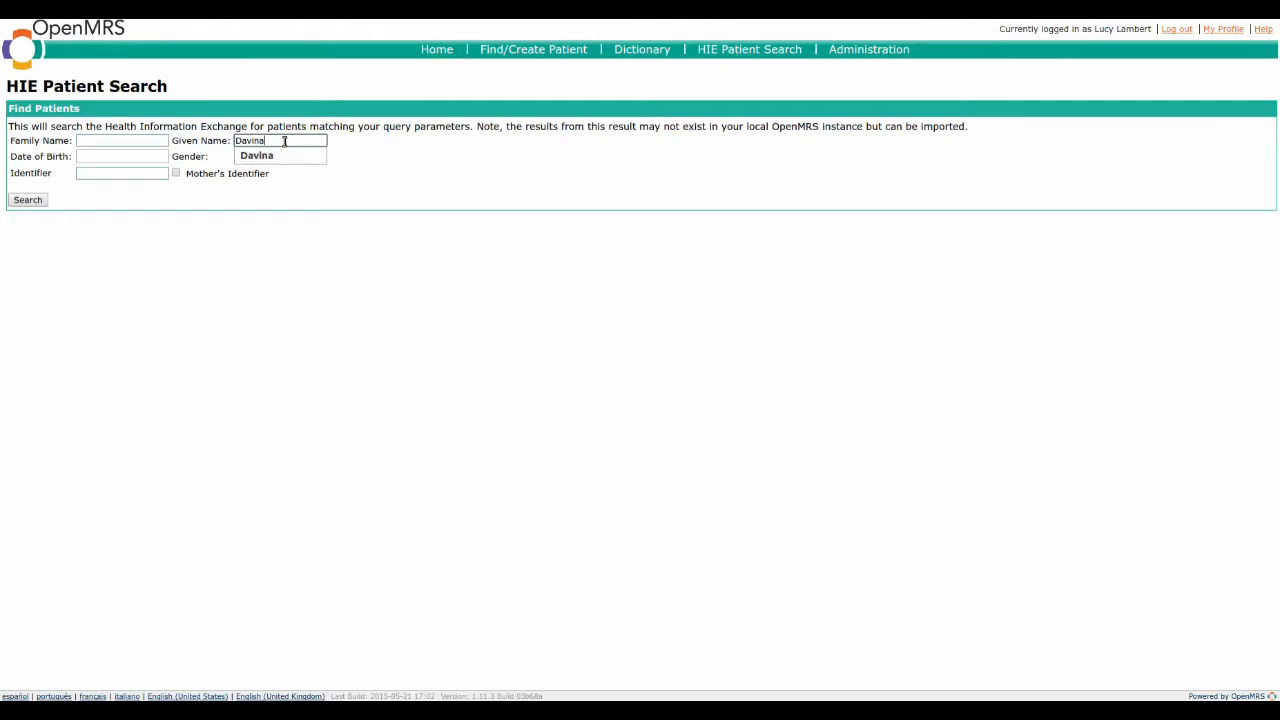
{"action": "key", "text": "Return"}
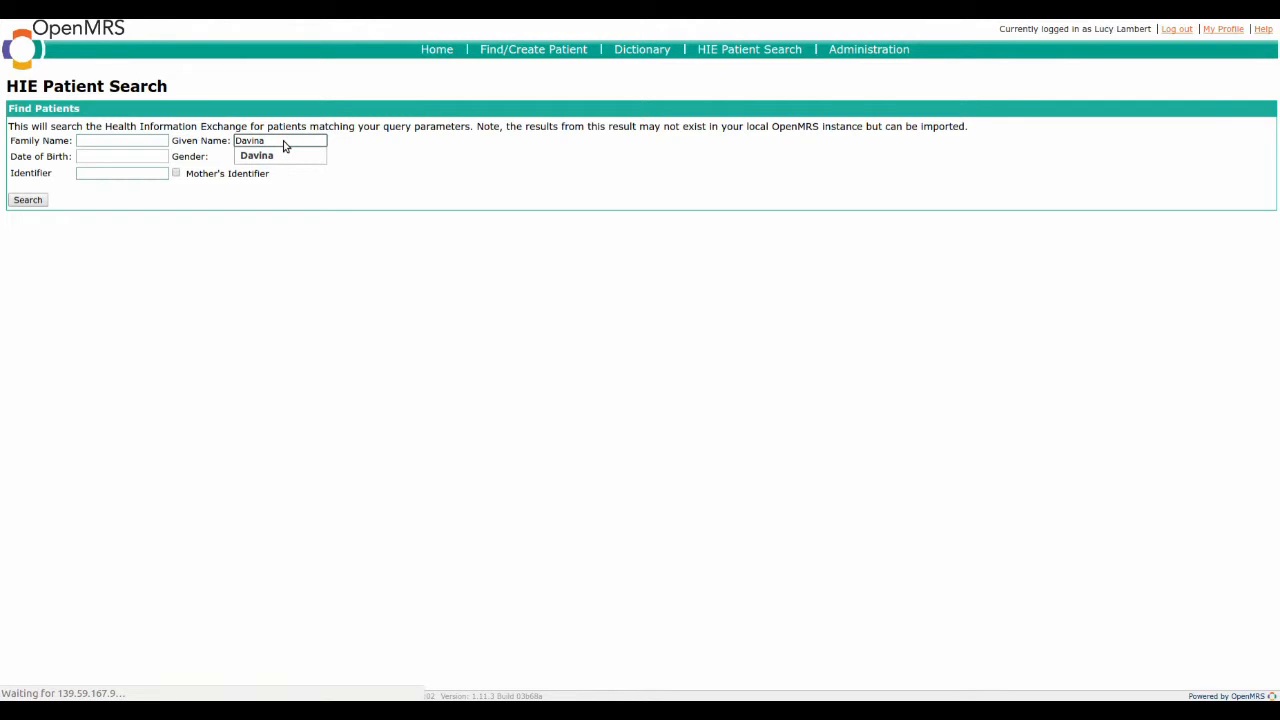
{"action": "left_click", "coordinate": [28, 202]}
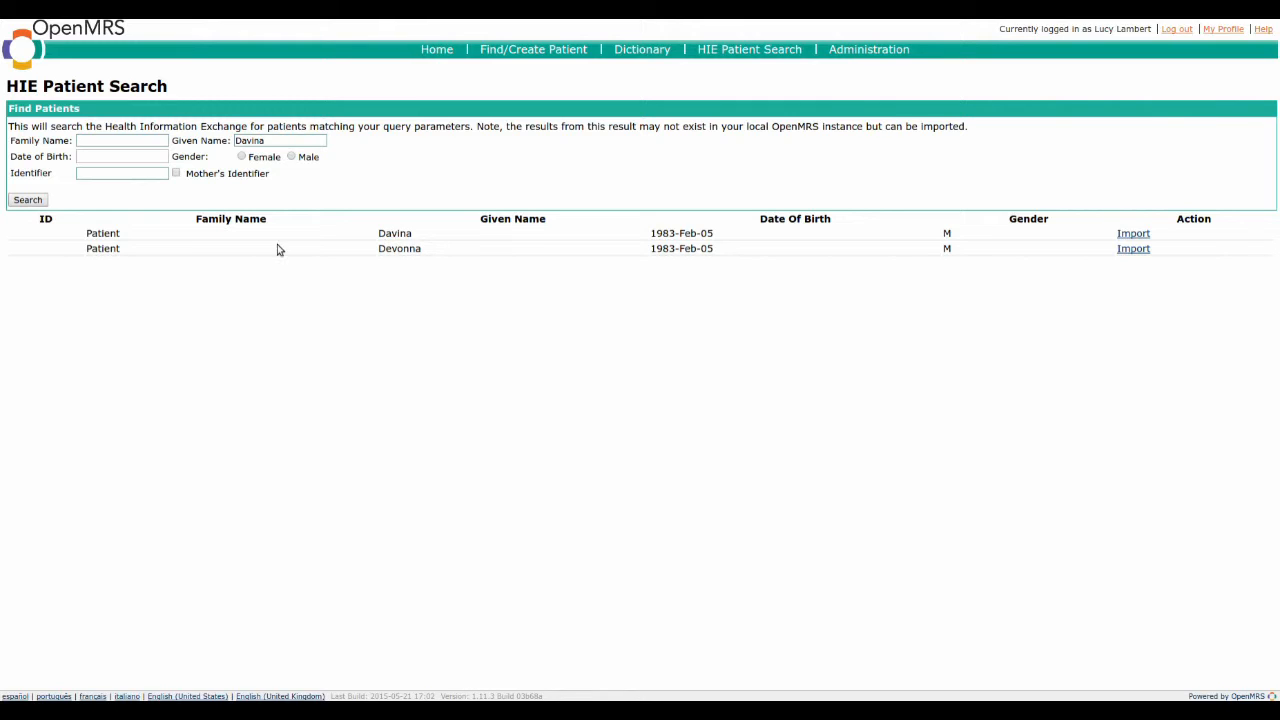
{"action": "left_click", "coordinate": [1137, 236]}
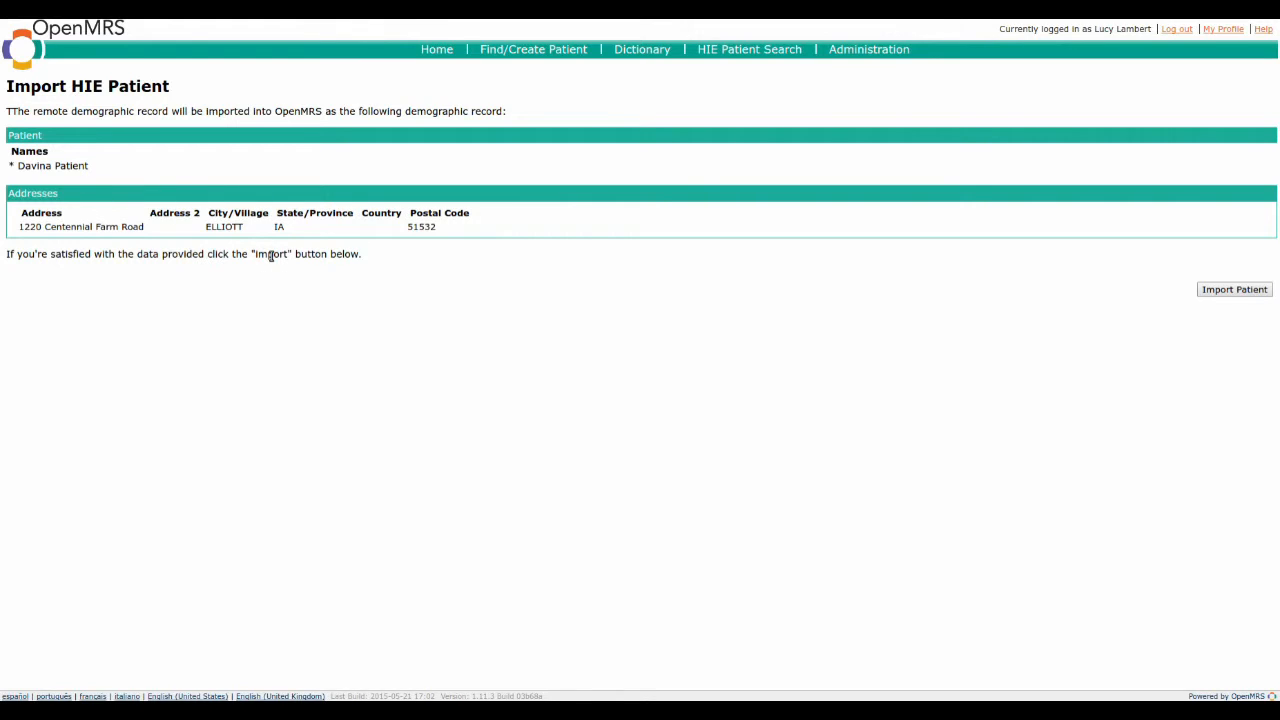
{"action": "left_click", "coordinate": [1236, 290]}
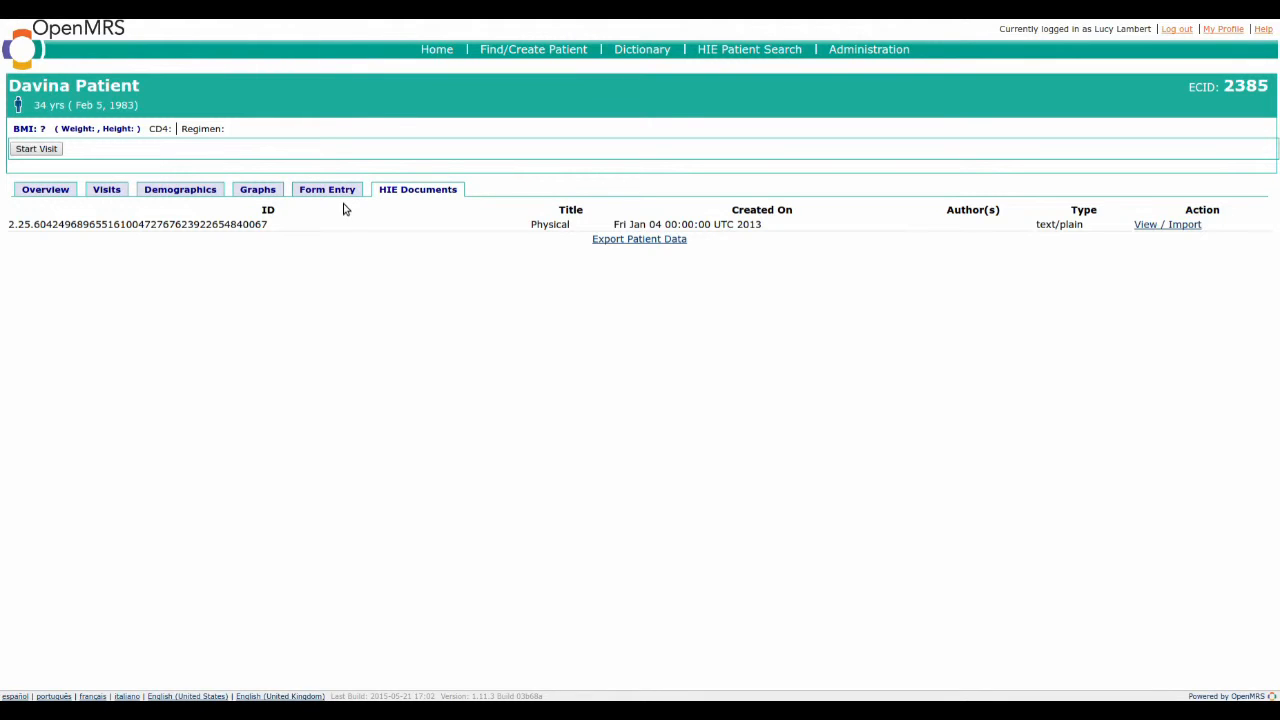
Step: Review the patient's HIE document titled Physical and return to the dashboard without importing it
{"action": "left_click", "coordinate": [1164, 229]}
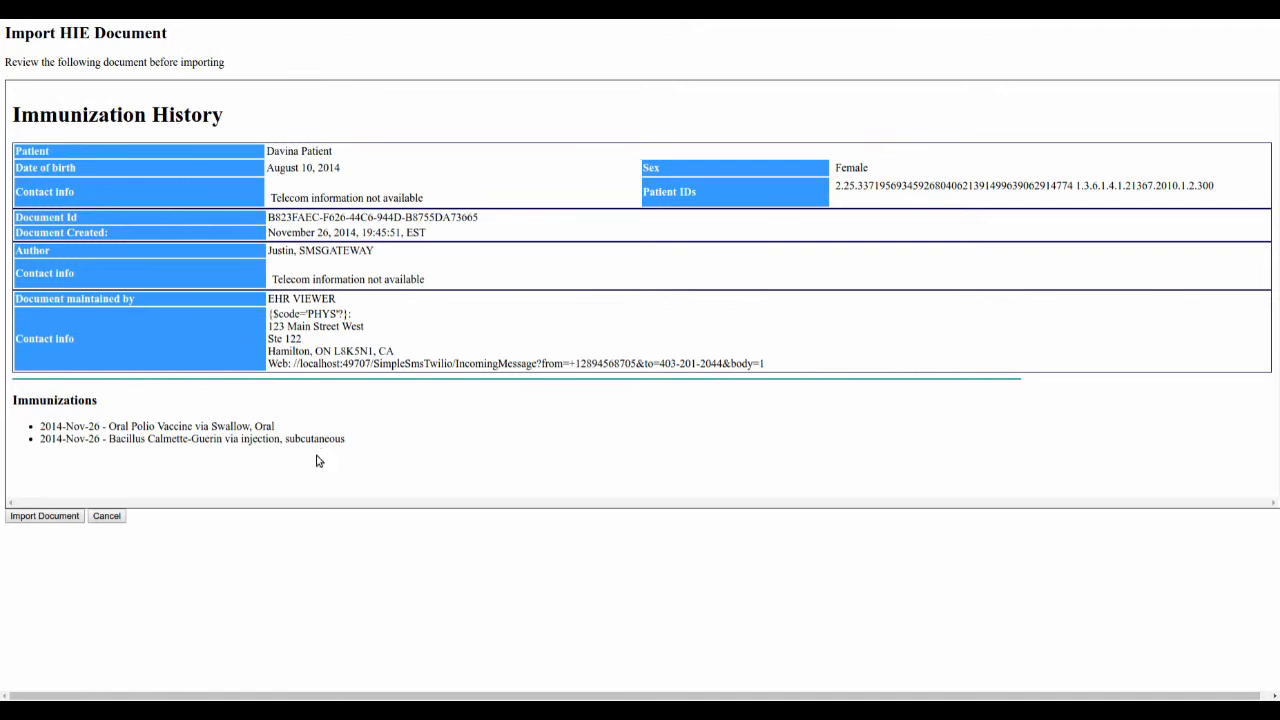
{"action": "left_click", "coordinate": [108, 517]}
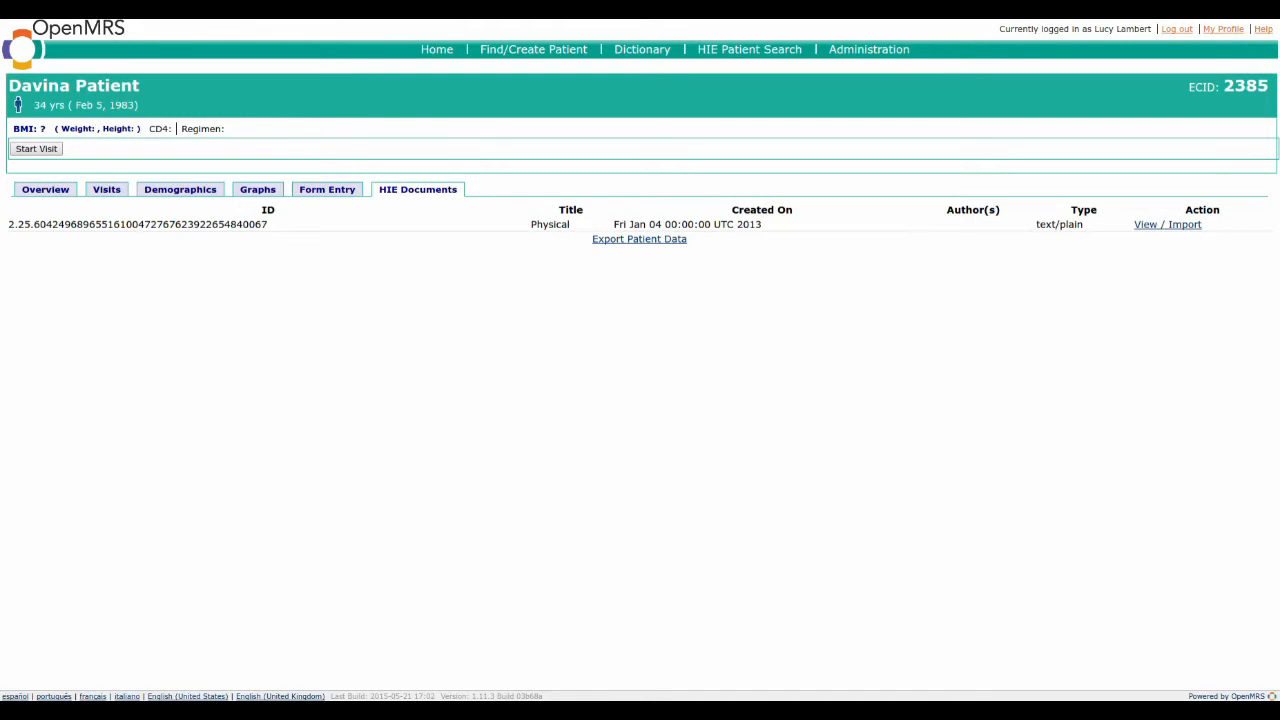
Step: Start and save an Antepartum Summary visit for the patient, beginning 03/16/2017 at 11:50 AM
{"action": "left_click", "coordinate": [50, 152]}
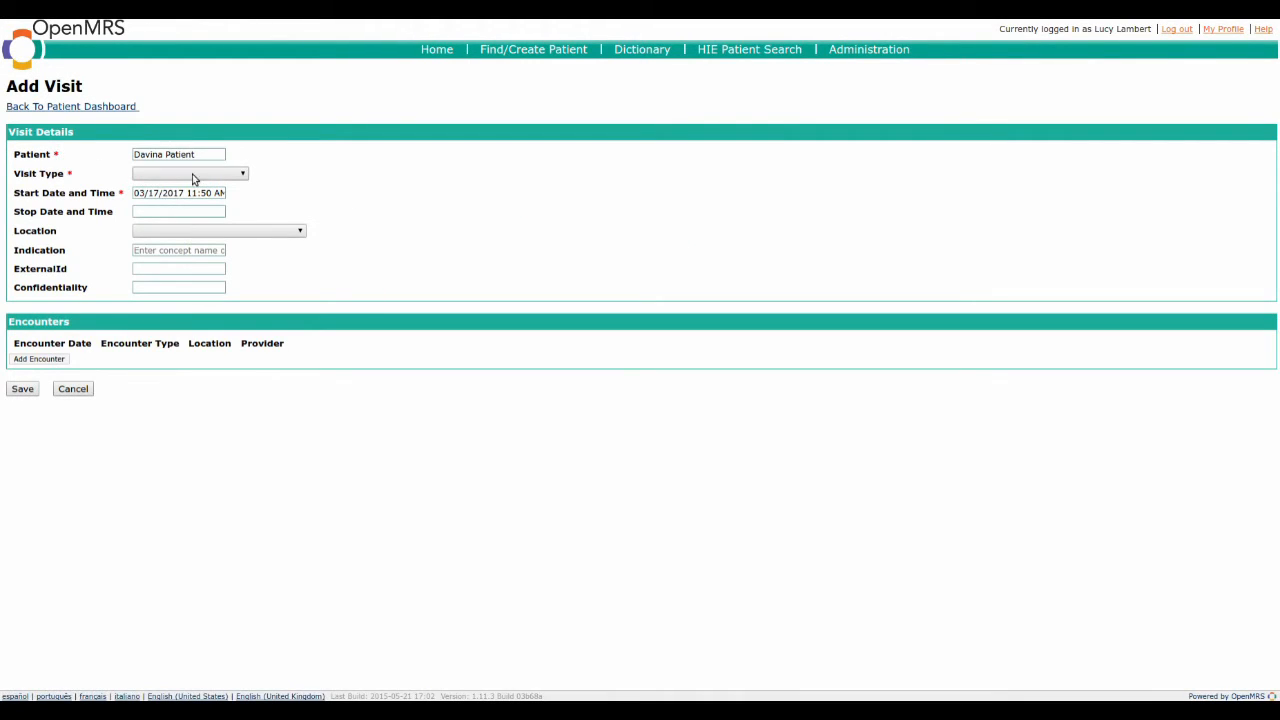
{"action": "left_click", "coordinate": [223, 176]}
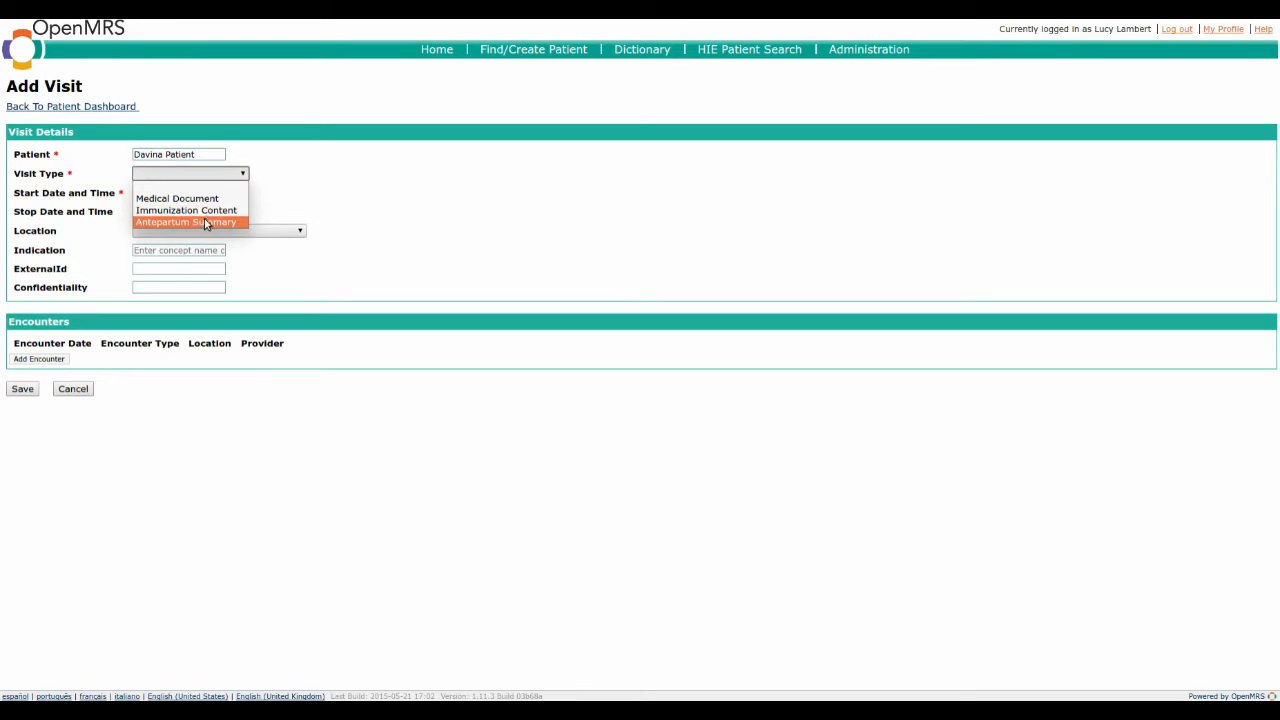
{"action": "left_click", "coordinate": [204, 221]}
{"action": "left_click", "coordinate": [194, 192]}
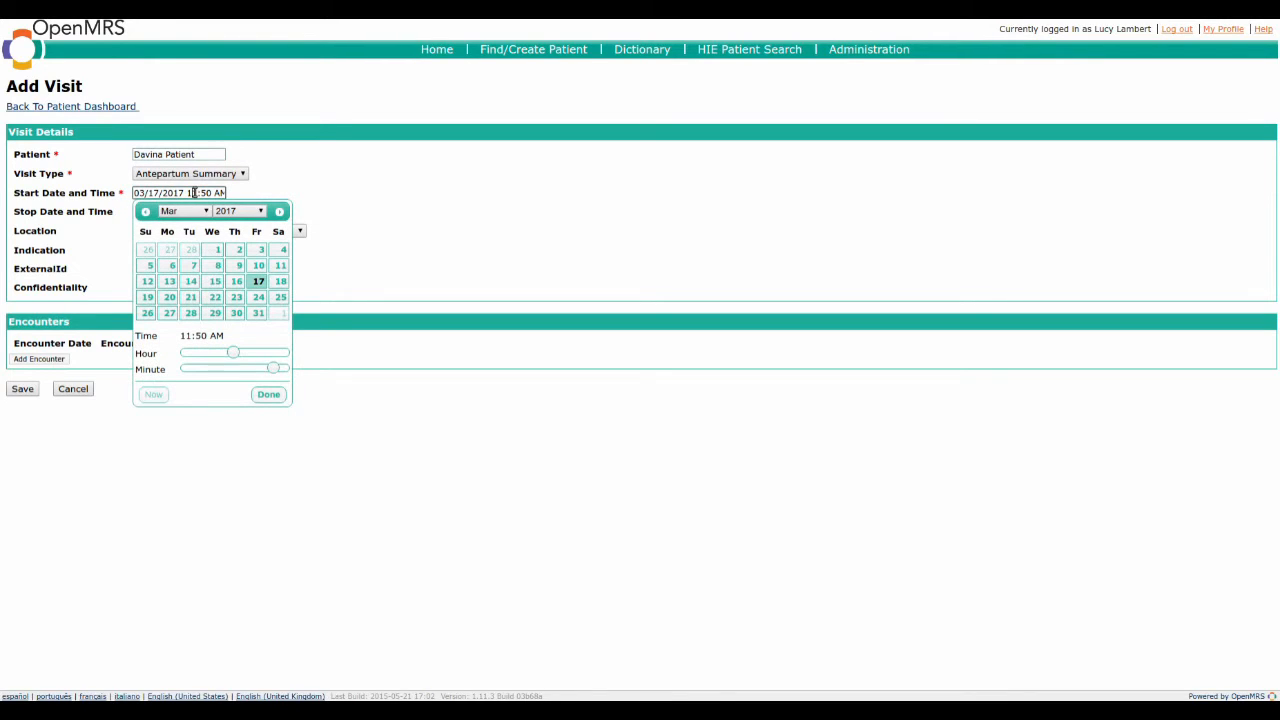
{"action": "left_click", "coordinate": [236, 281]}
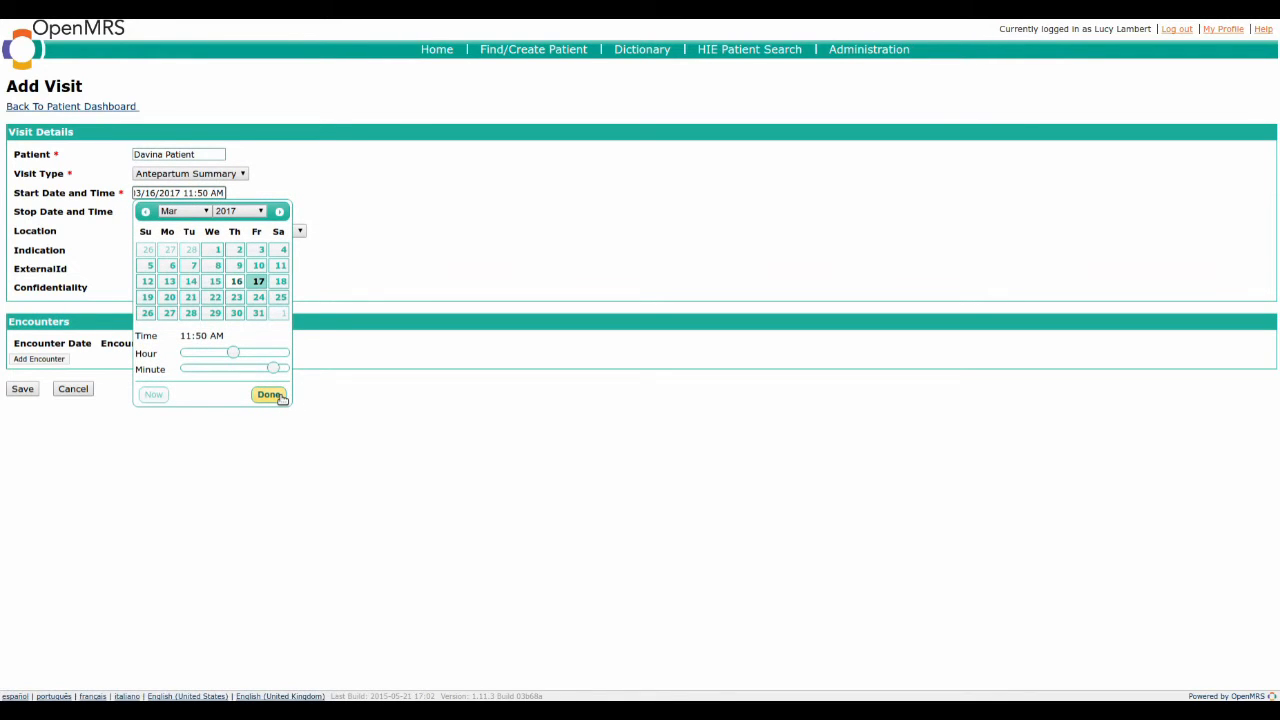
{"action": "left_click", "coordinate": [280, 396]}
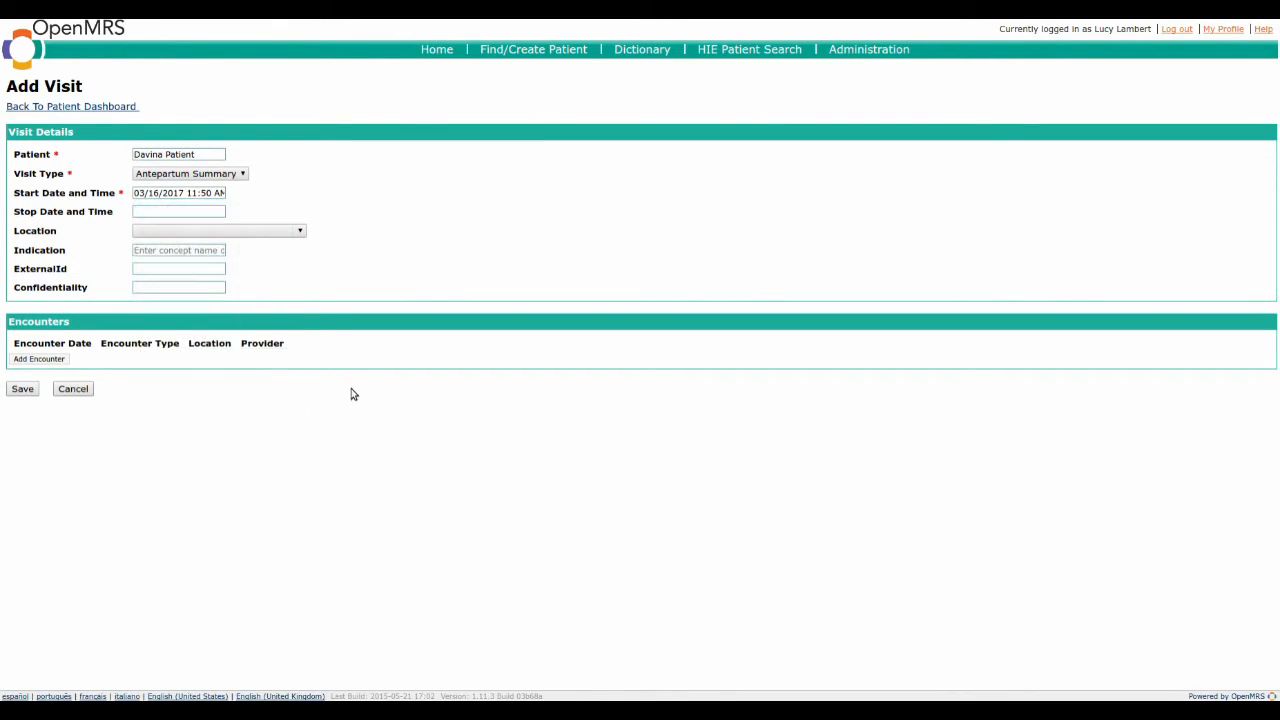
{"action": "left_click", "coordinate": [22, 389]}
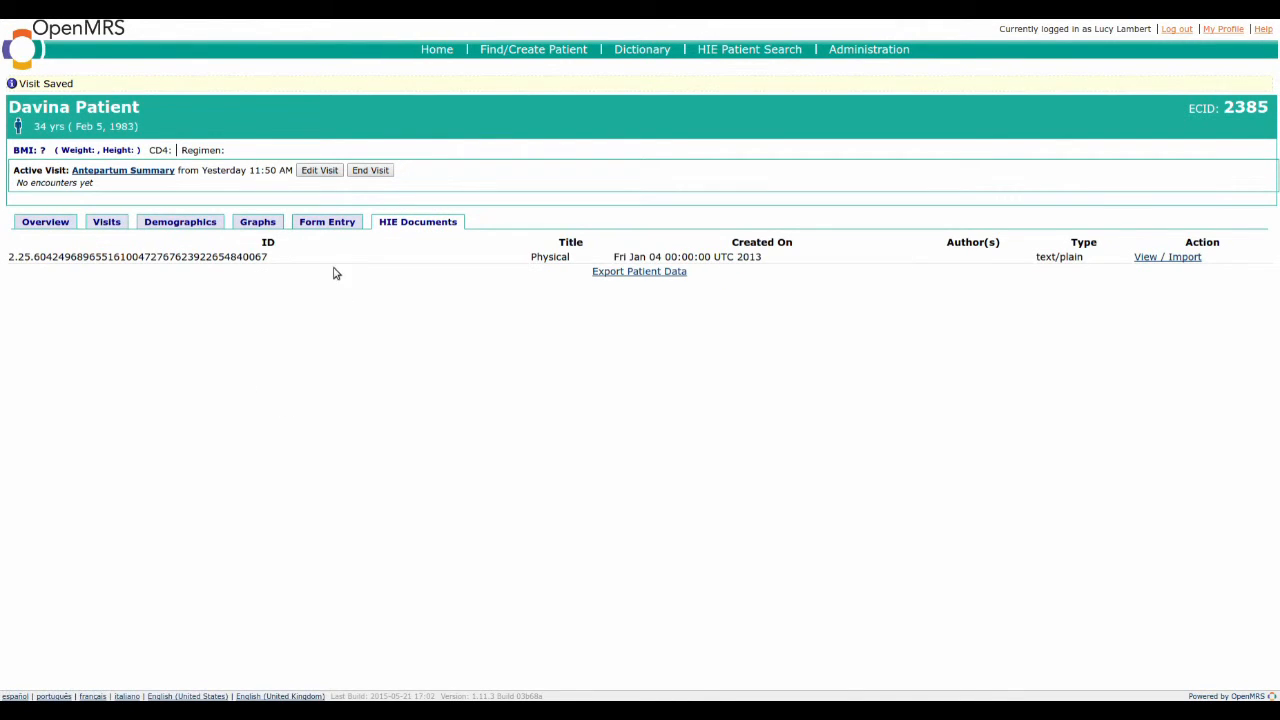
Step: Open a Demo ANC Visit form, setting the location to Mediumtown Rural Clinics and the provider to the first entry for the logged-in clinician
{"action": "left_click", "coordinate": [322, 224]}
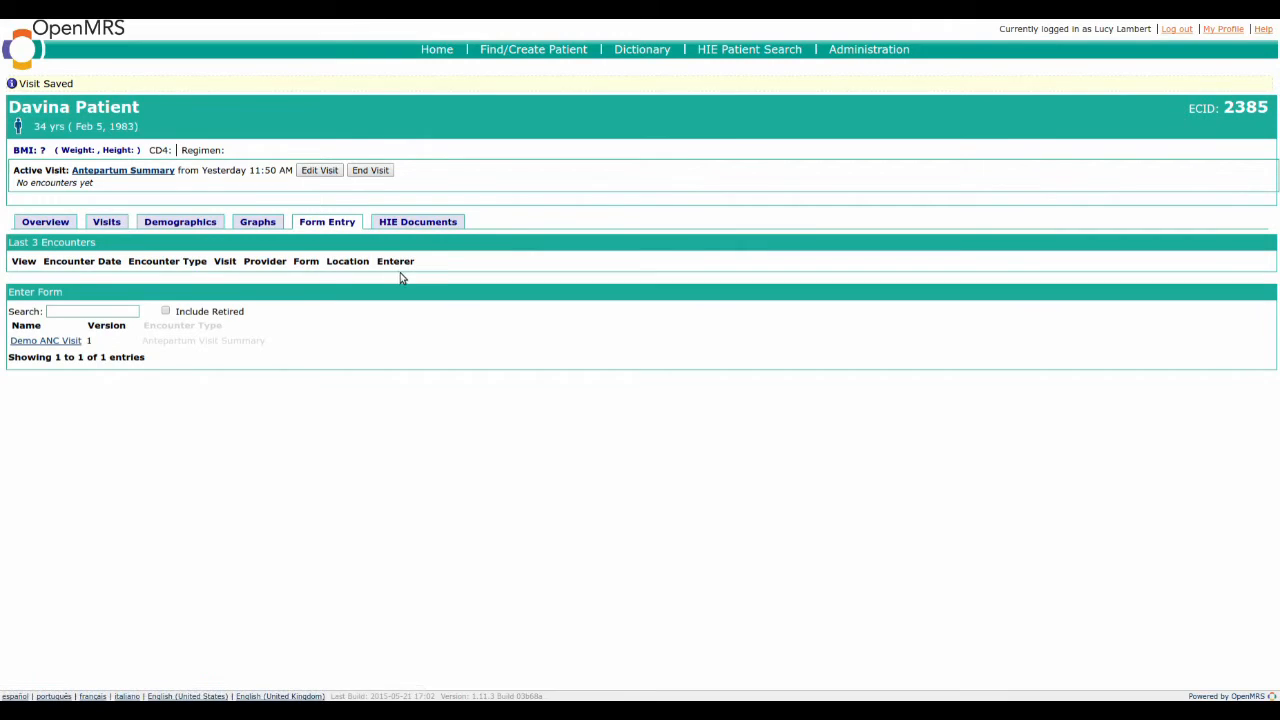
{"action": "left_click", "coordinate": [45, 341]}
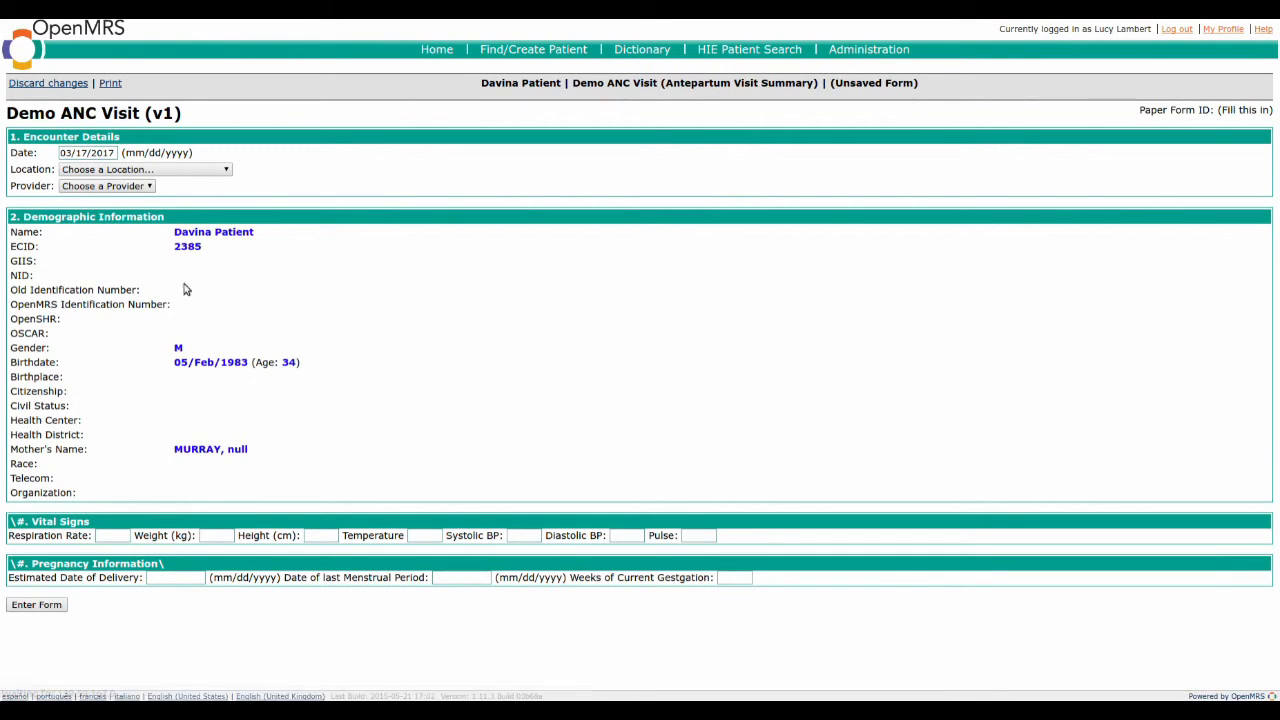
{"action": "left_click", "coordinate": [181, 170]}
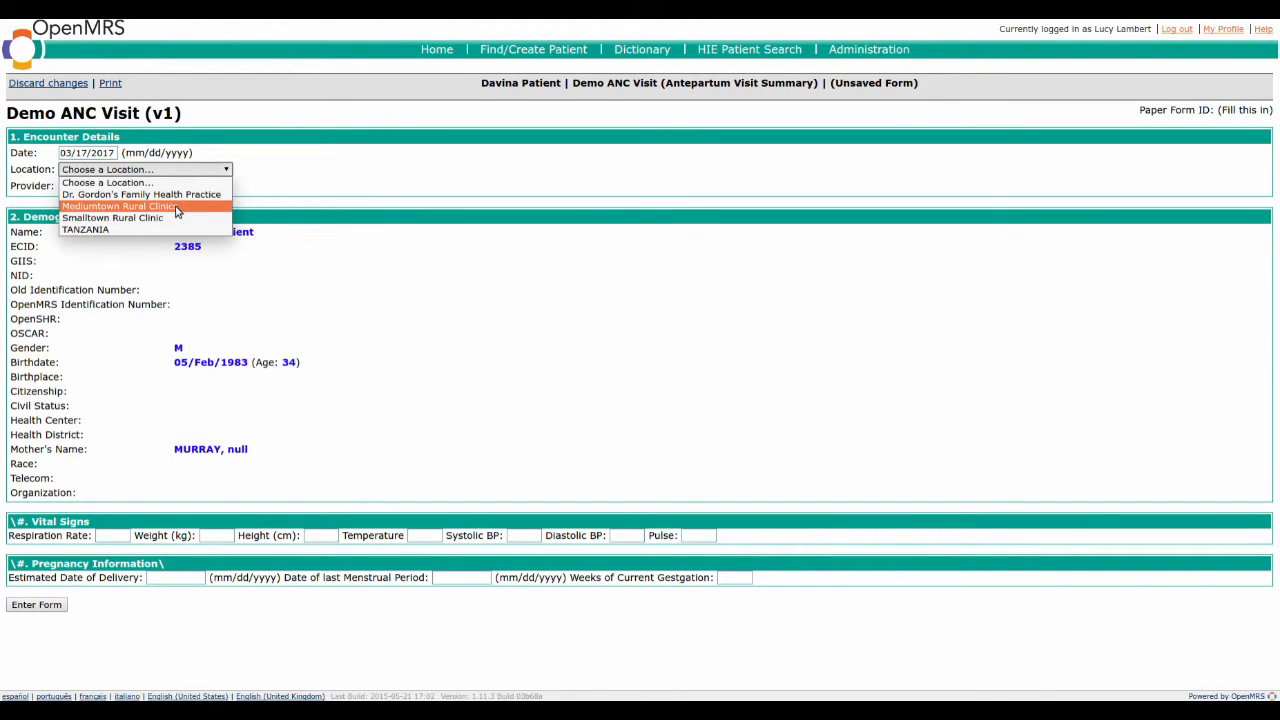
{"action": "left_click", "coordinate": [176, 206]}
{"action": "left_click", "coordinate": [130, 186]}
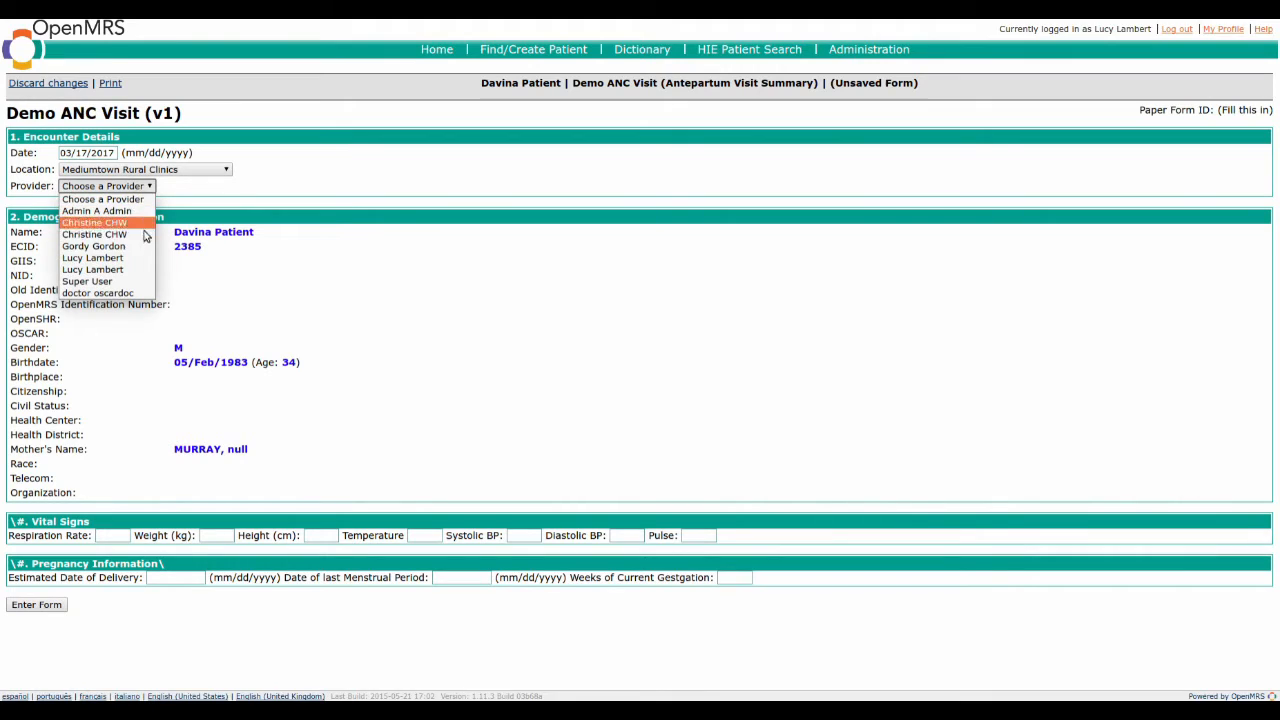
{"action": "left_click", "coordinate": [129, 260]}
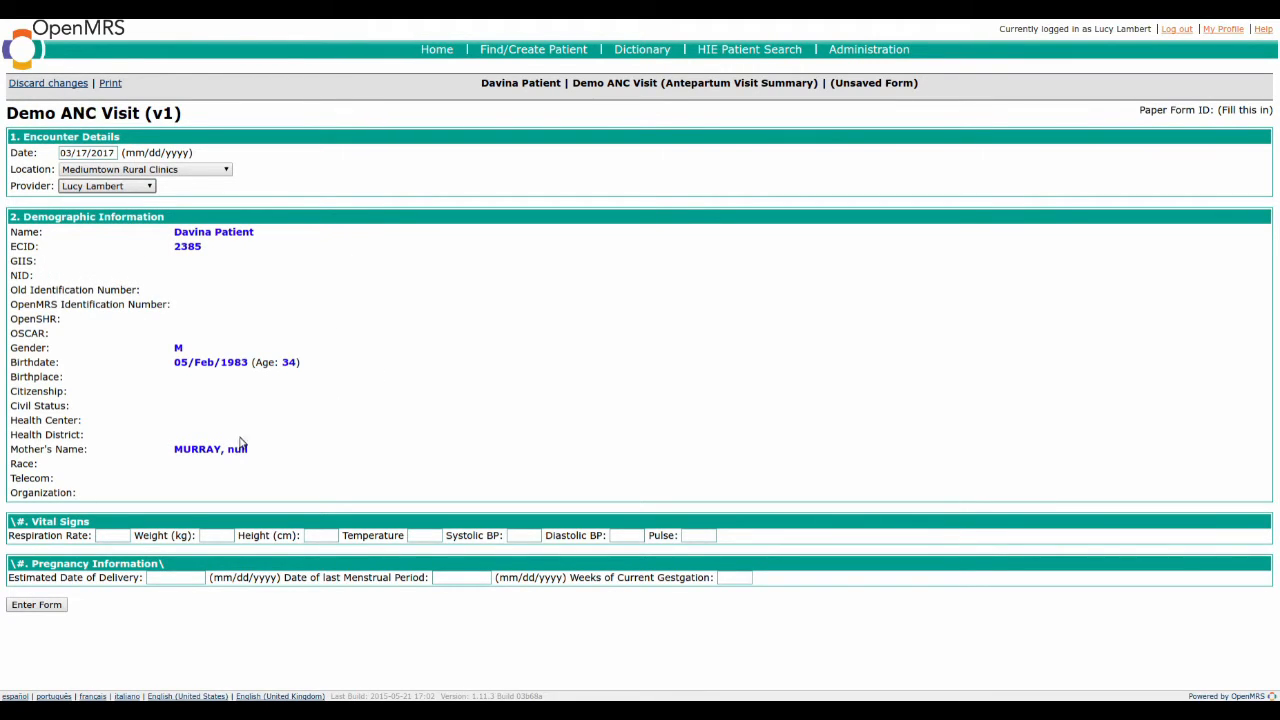
Step: Record a respiration rate of 37, weight of 87 kg and height of 179 cm, and submit the form
{"action": "left_click", "coordinate": [118, 536]}
{"action": "type", "text": "37"}
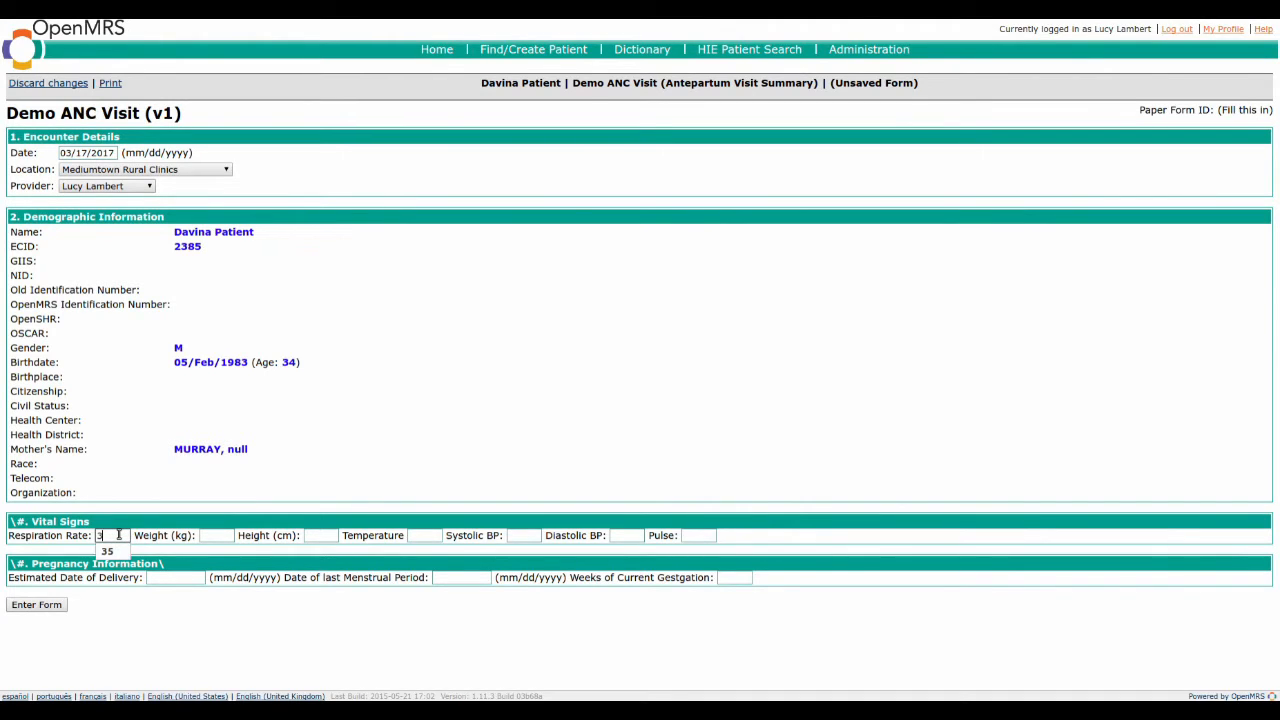
{"action": "key", "text": "Tab"}
{"action": "type", "text": "87"}
{"action": "key", "text": "Tab"}
{"action": "type", "text": "1"}
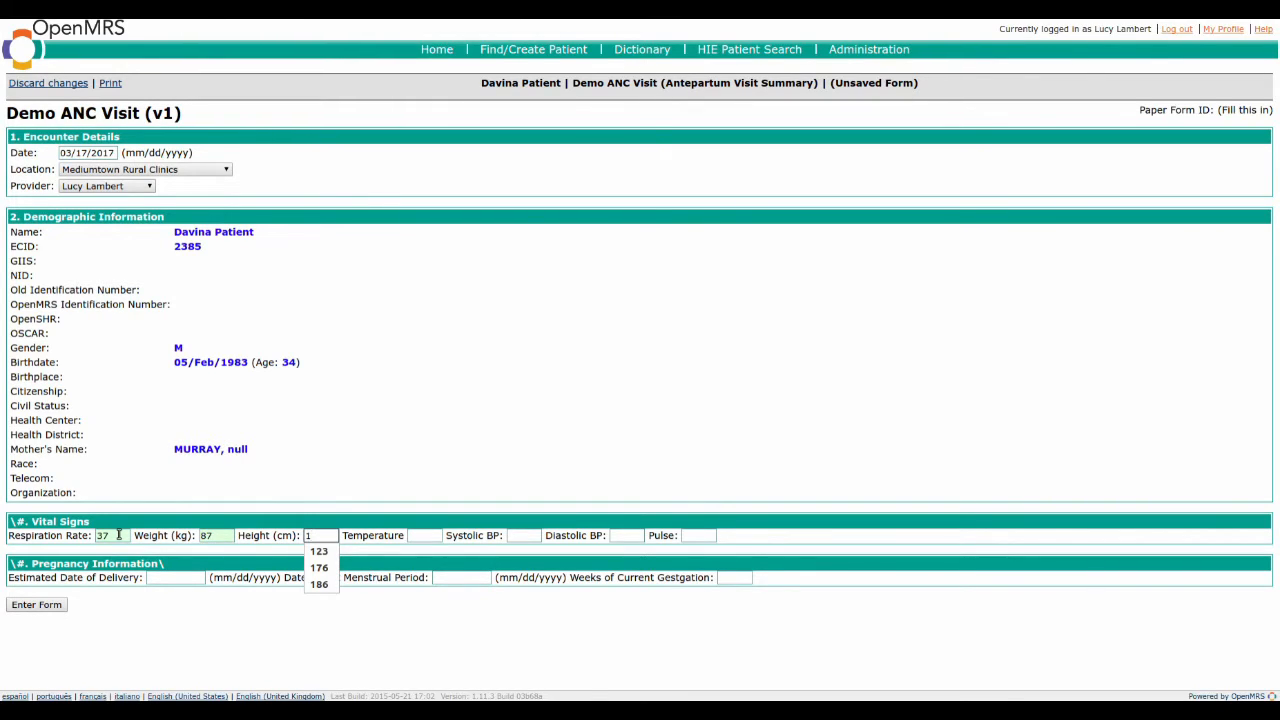
{"action": "type", "text": "79"}
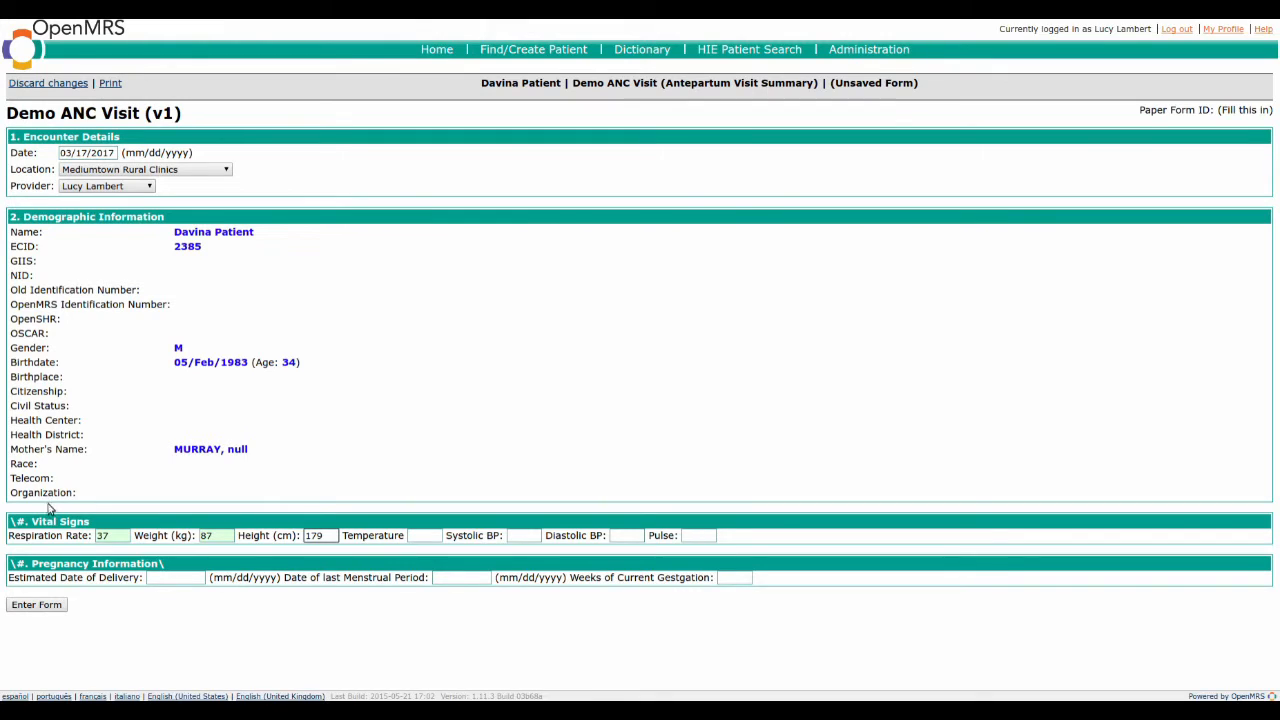
{"action": "left_click", "coordinate": [57, 606]}
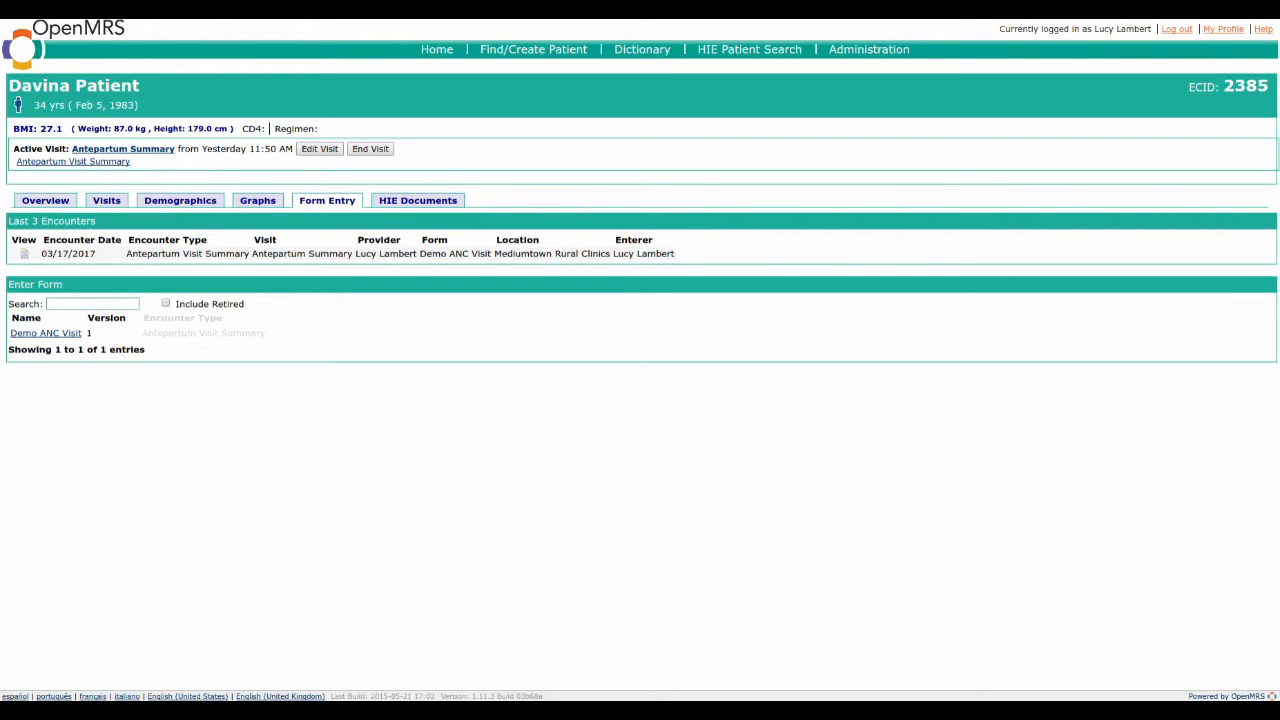
Step: Export the patient's most recent data with the Antepartum Summary template and share the previewed document with the HIE
{"action": "left_click", "coordinate": [410, 205]}
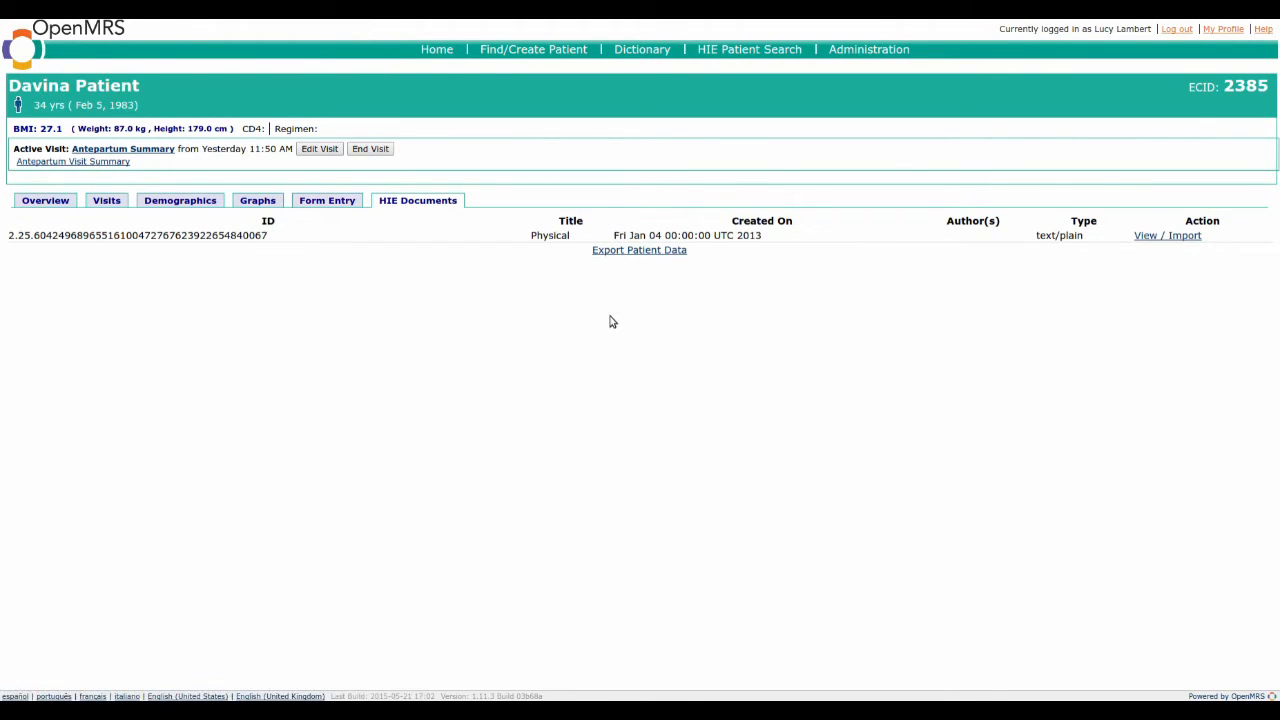
{"action": "left_click", "coordinate": [645, 257]}
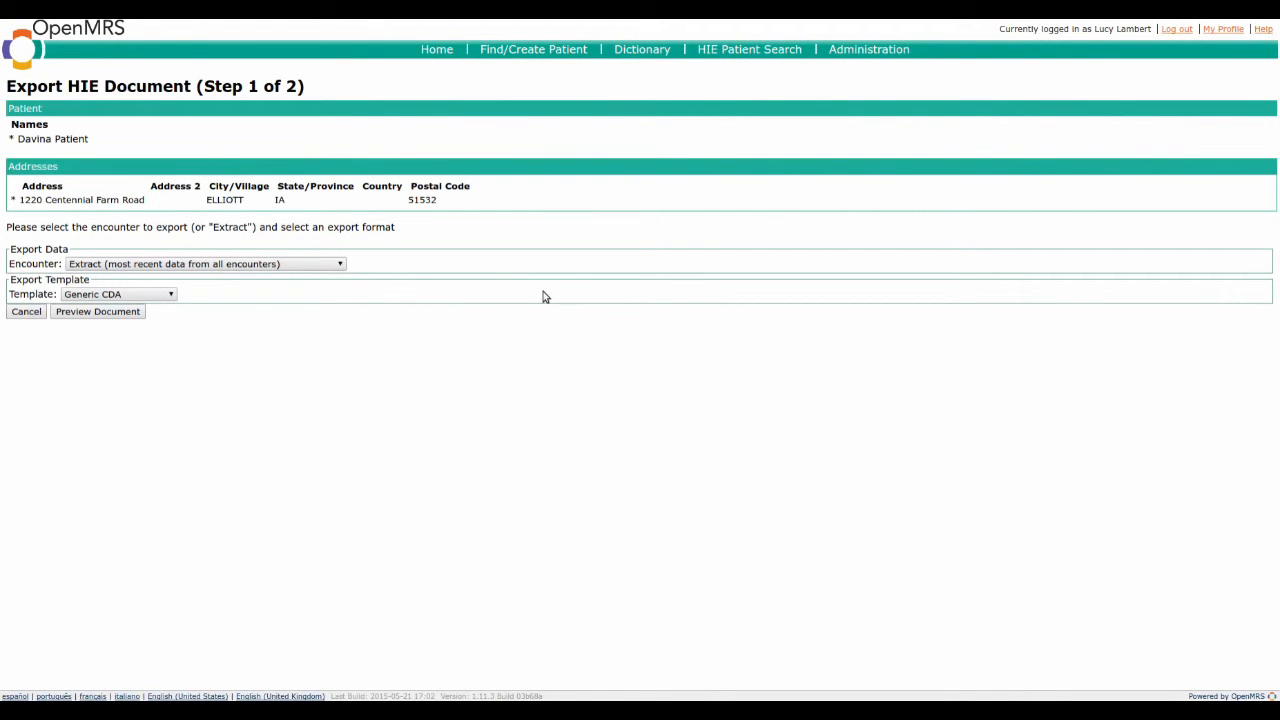
{"action": "left_click", "coordinate": [127, 299]}
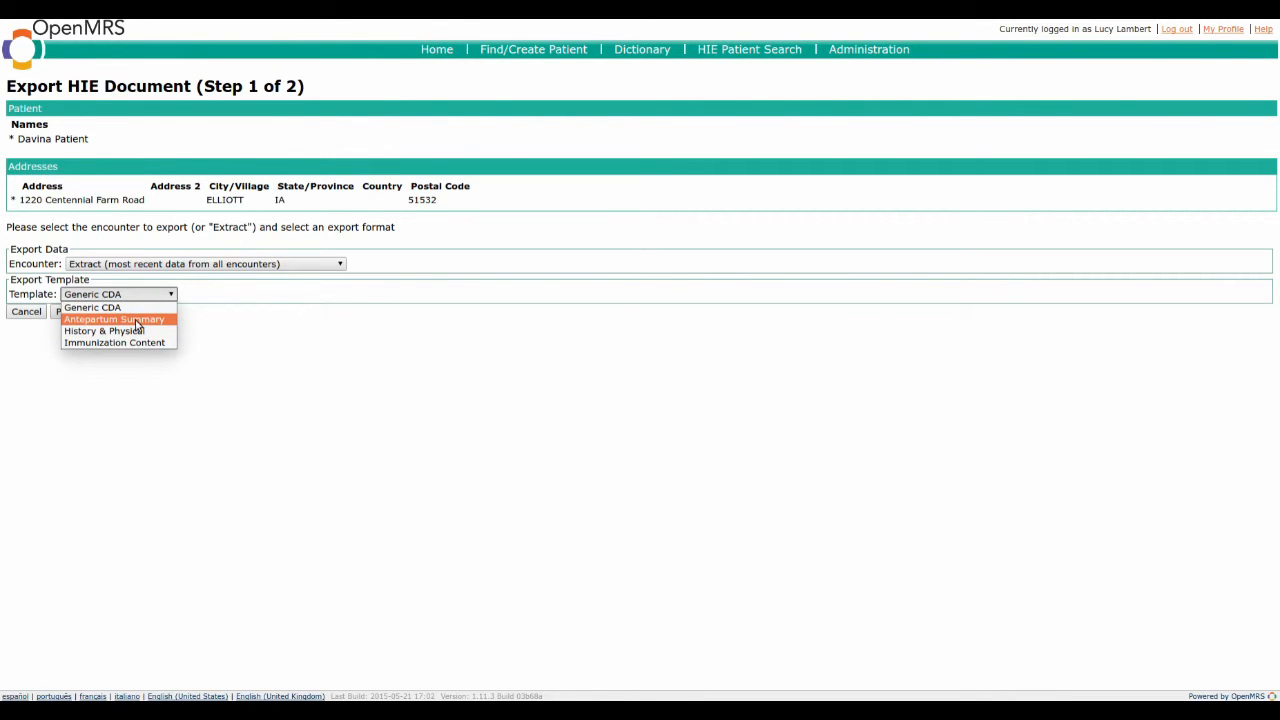
{"action": "left_click", "coordinate": [130, 319]}
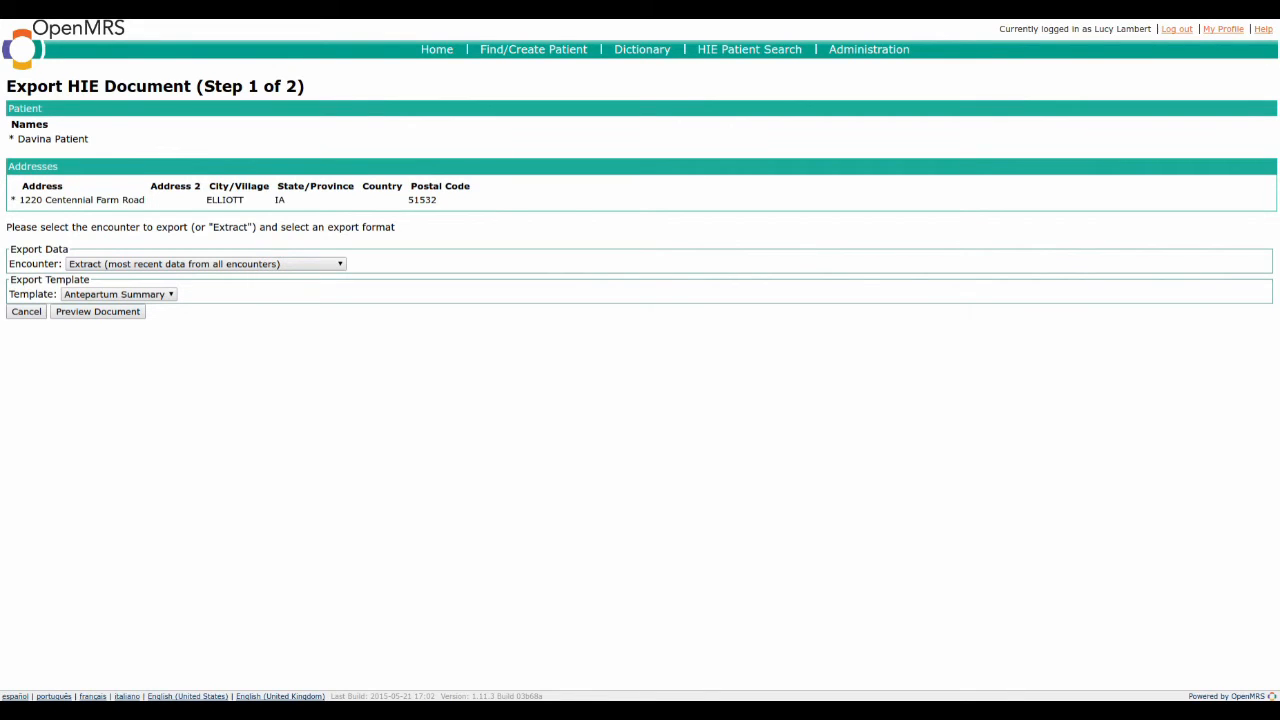
{"action": "left_click", "coordinate": [107, 314]}
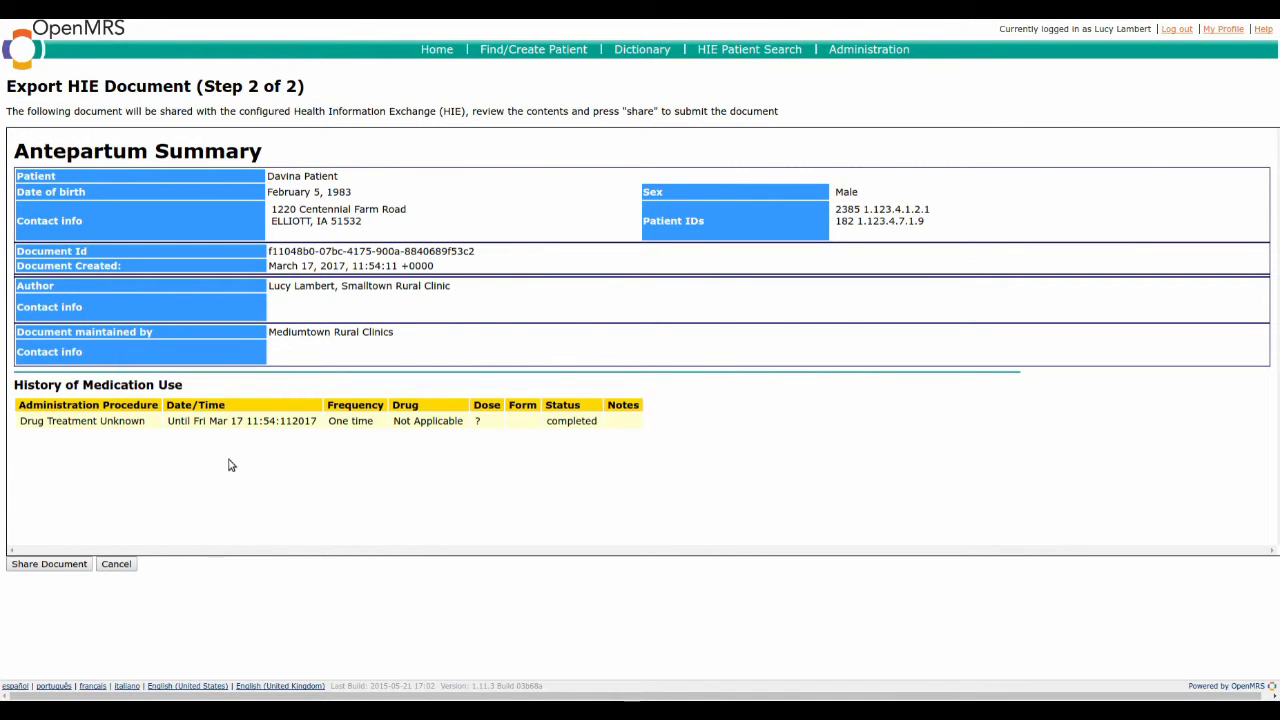
{"action": "left_click", "coordinate": [50, 566]}
{"action": "left_click", "coordinate": [752, 112]}
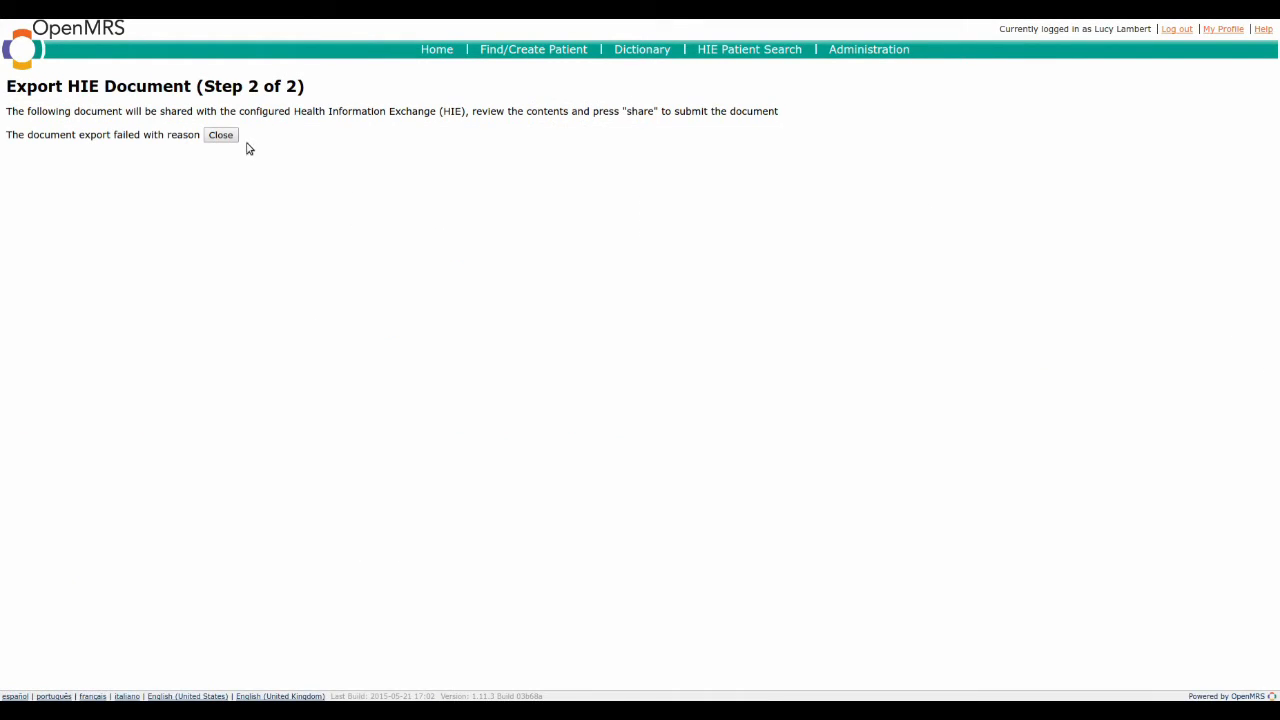
{"action": "left_click", "coordinate": [228, 135]}
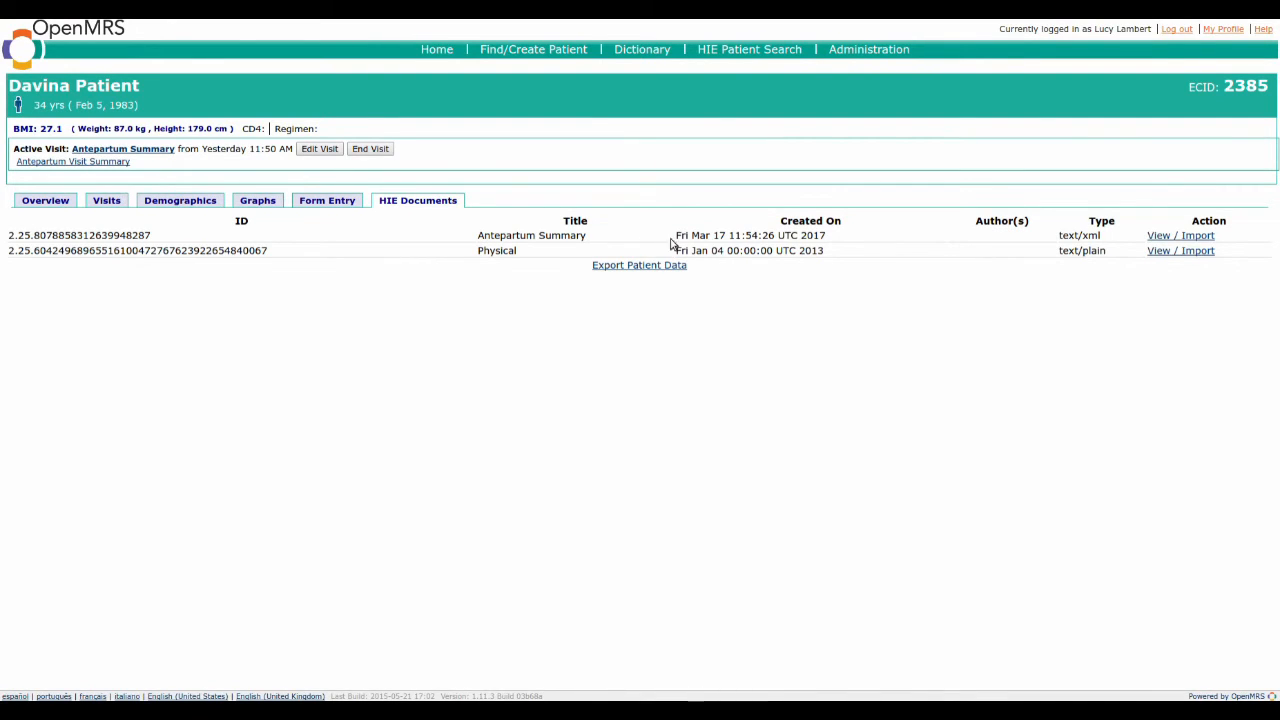
Step: Review the Antepartum Summary in the patient's HIE documents and return to the dashboard without importing it
{"action": "left_click", "coordinate": [1177, 237]}
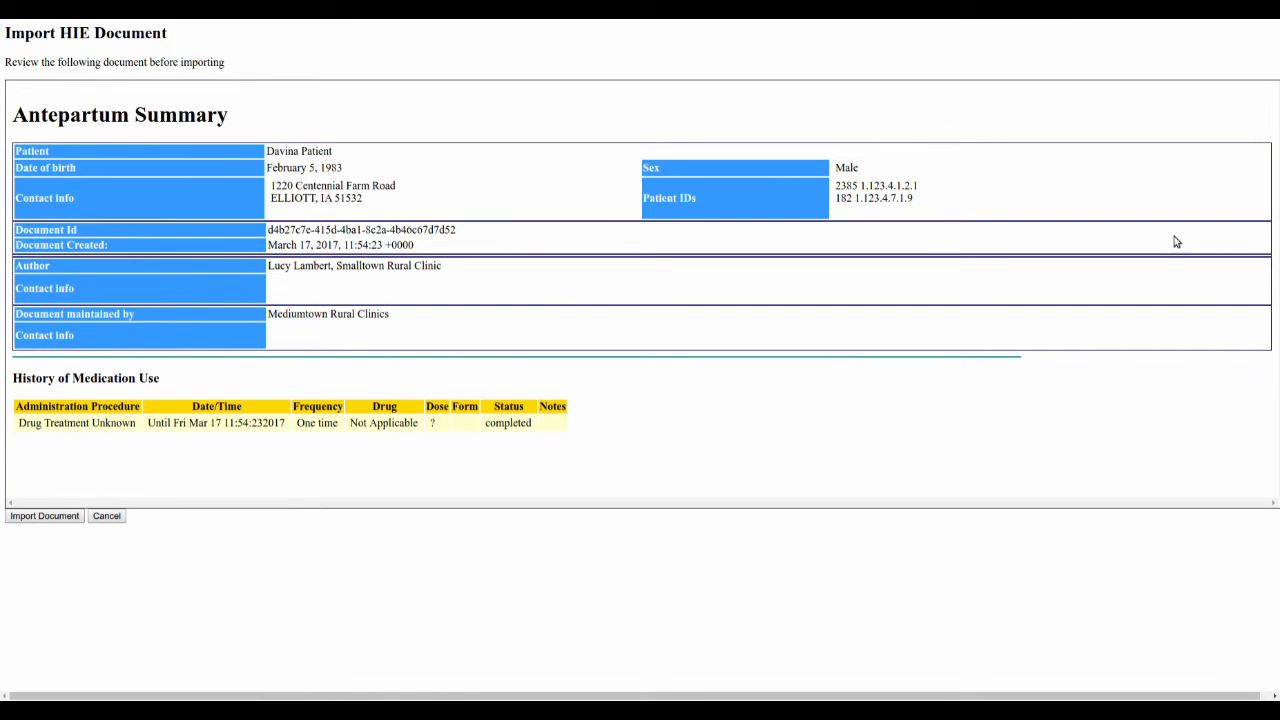
{"action": "left_click", "coordinate": [107, 516]}
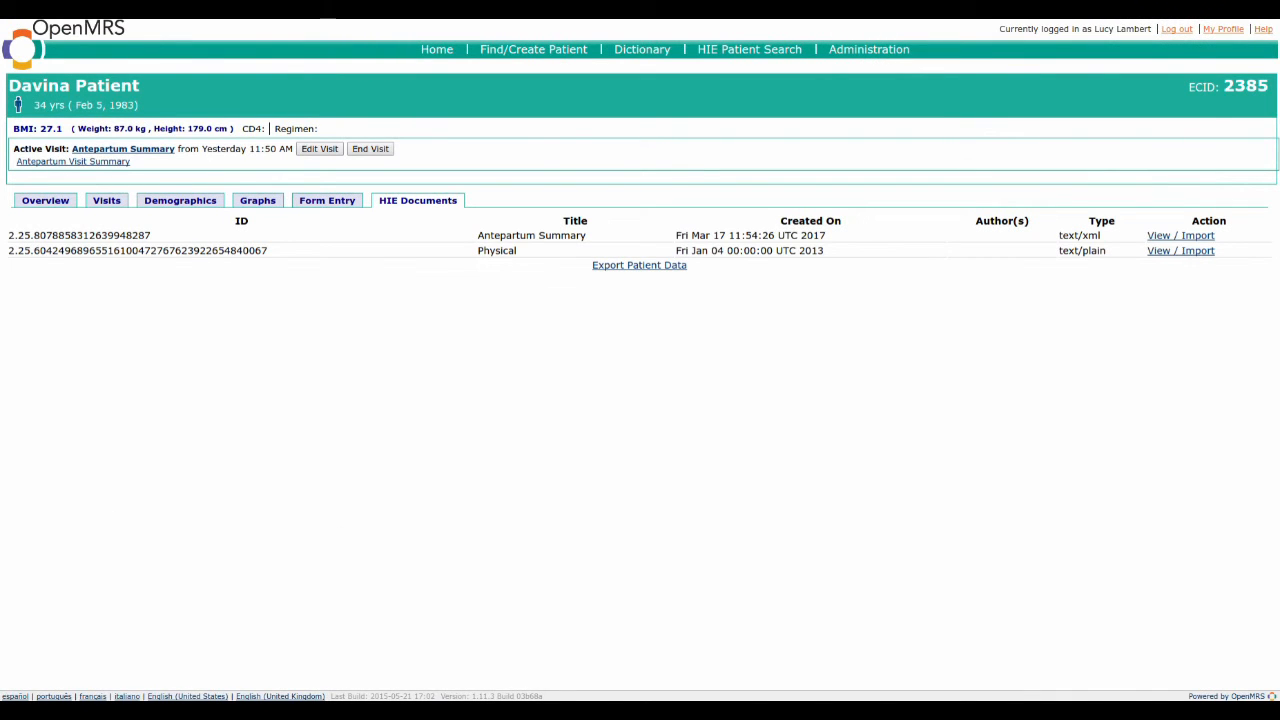